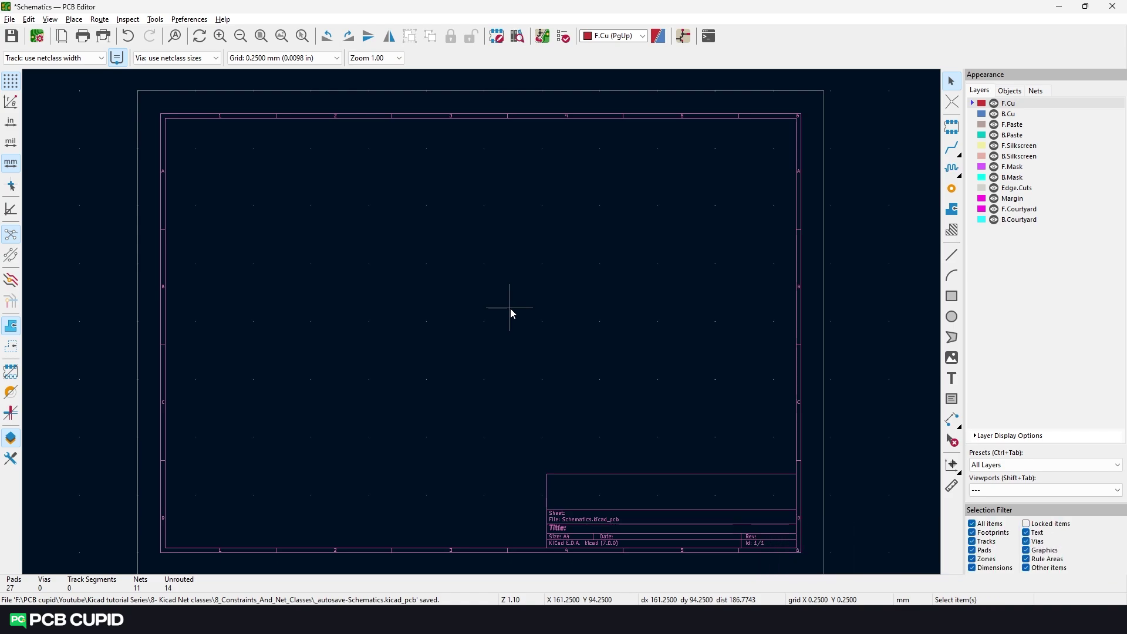
# Step: Draw a circle on Edge.Cuts centred near the sheet middle with about 25 mm radius
pyautogui.click(1011, 188)
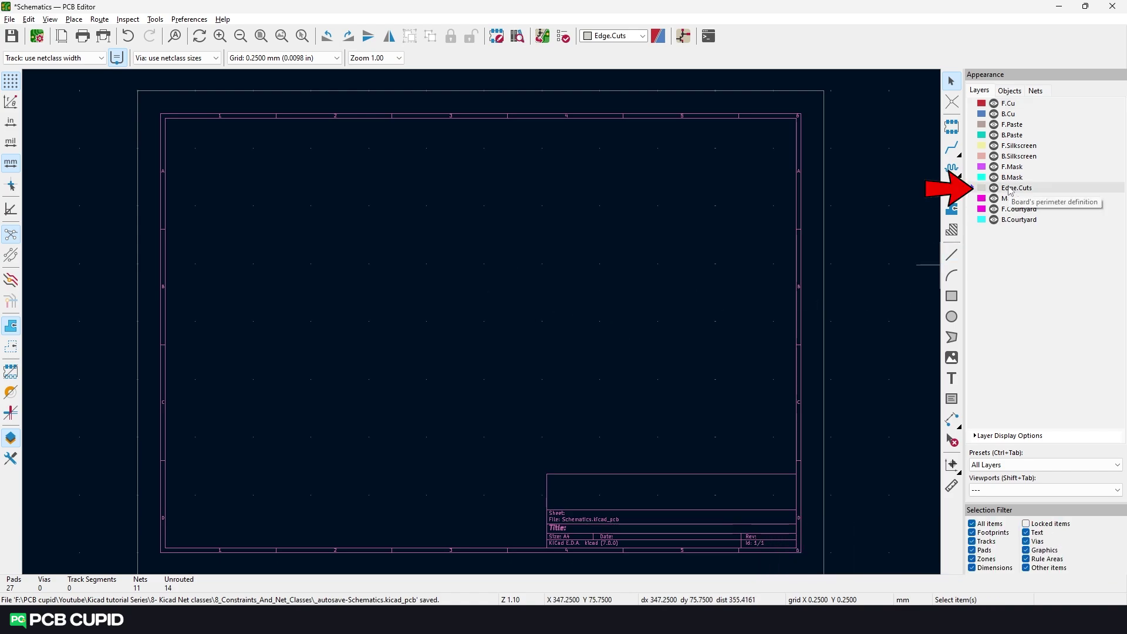
pyautogui.click(955, 317)
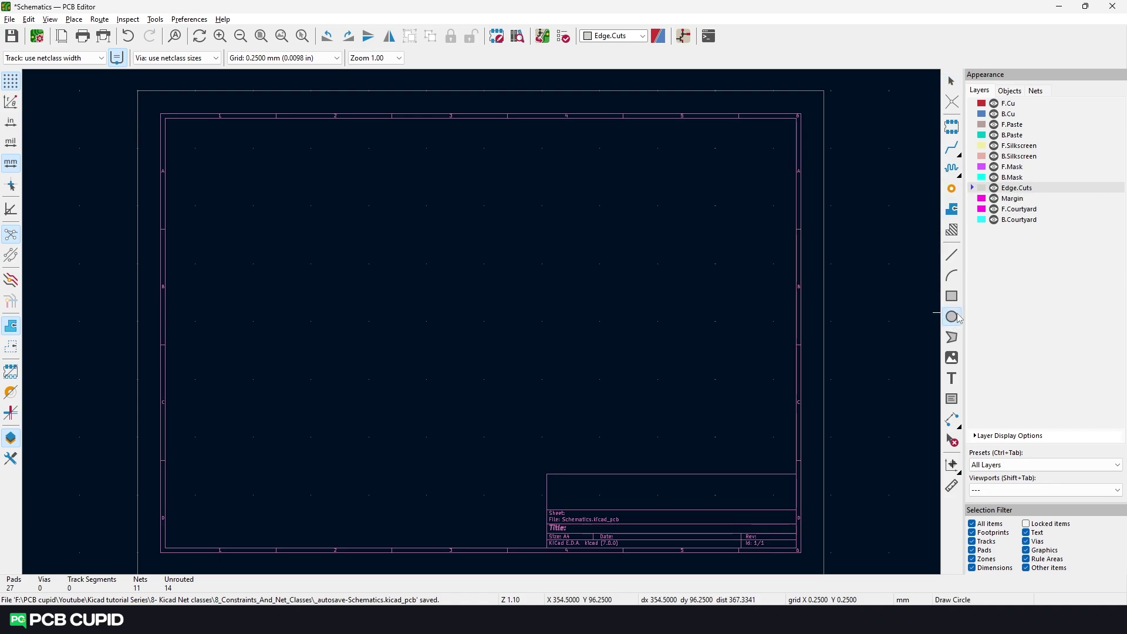
pyautogui.click(446, 315)
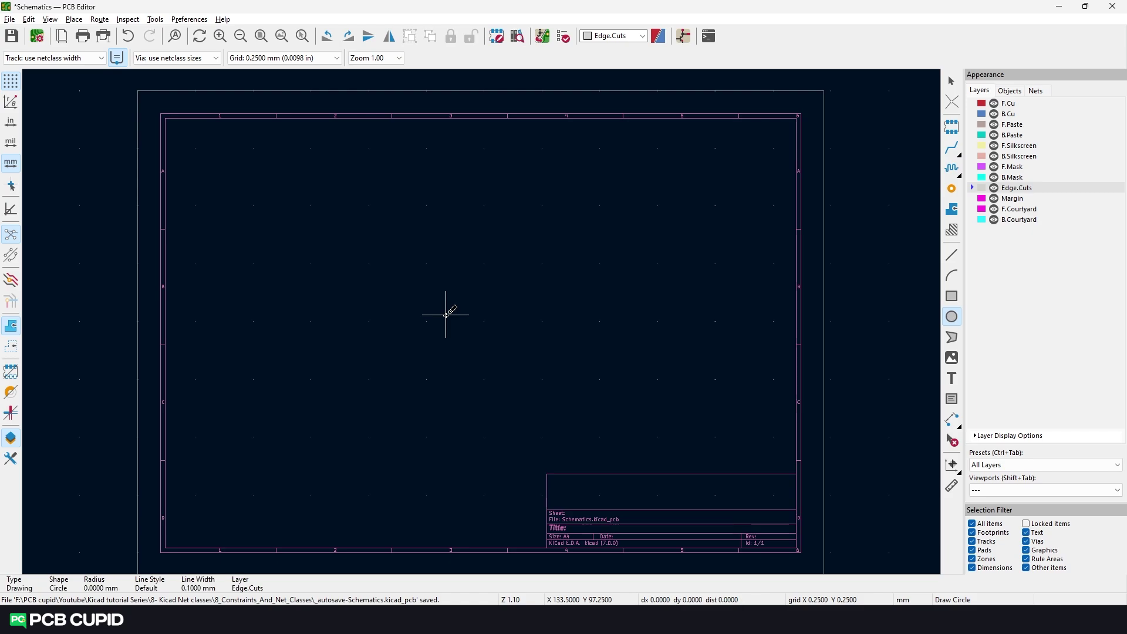
pyautogui.click(504, 314)
pyautogui.press('Escape')
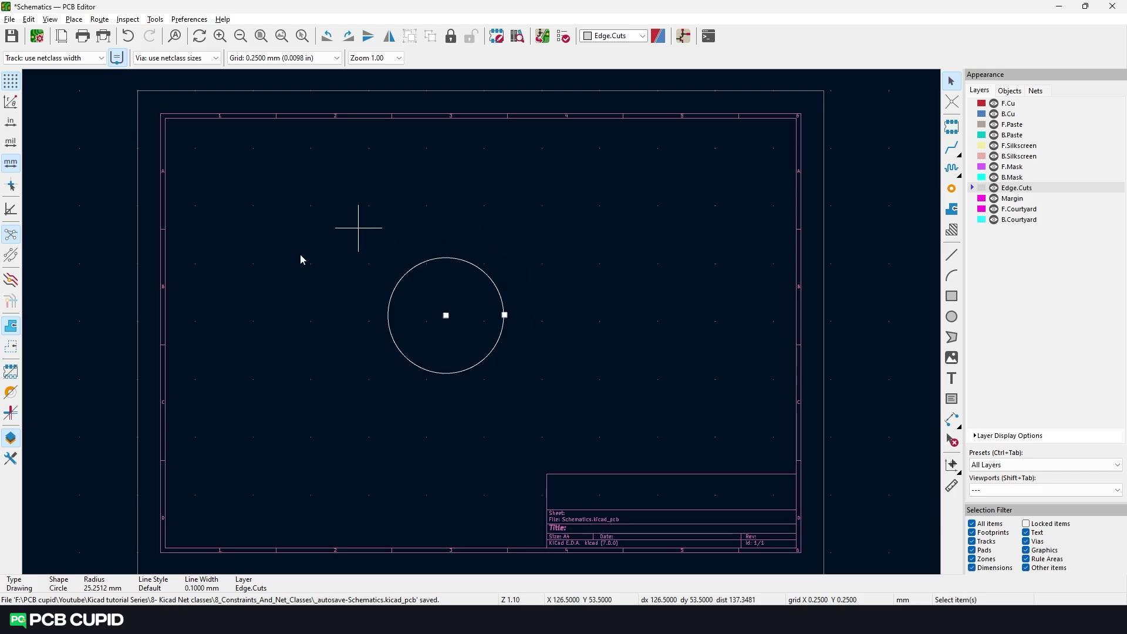
# Step: Inspect the new circle's properties panel and dialog, closing both without changes
pyautogui.click(11, 459)
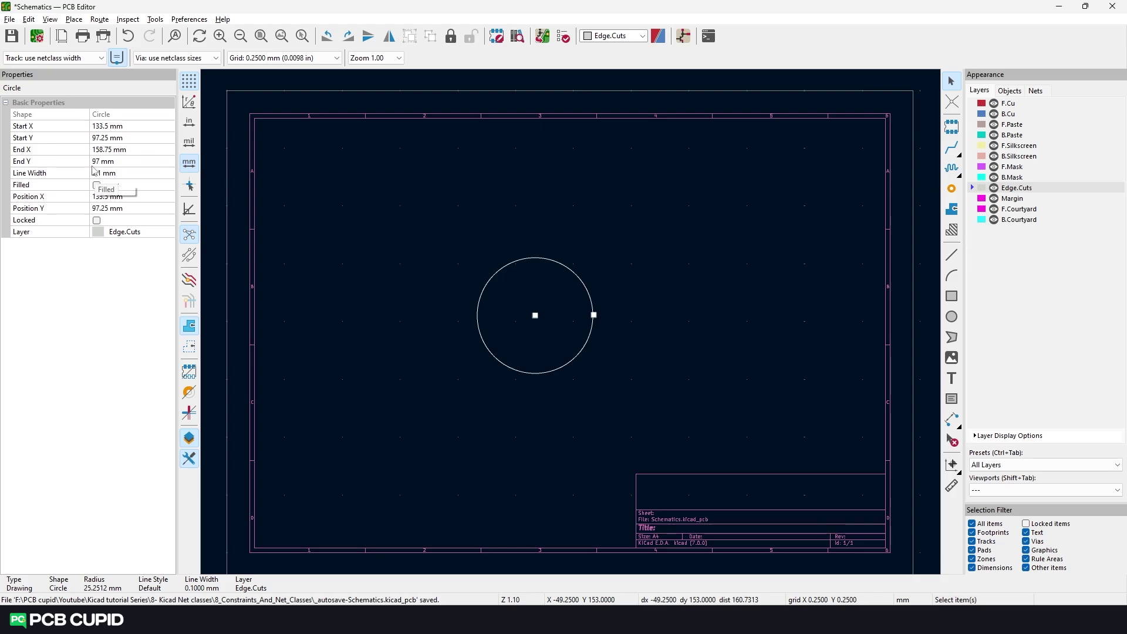
pyautogui.click(189, 459)
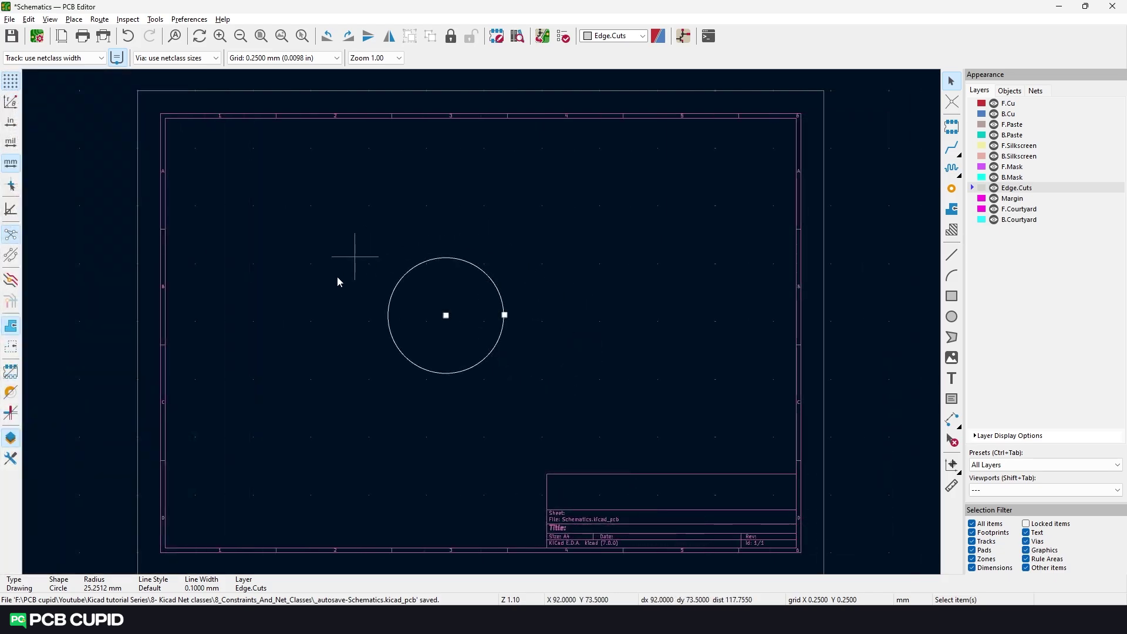
pyautogui.rightClick(506, 317)
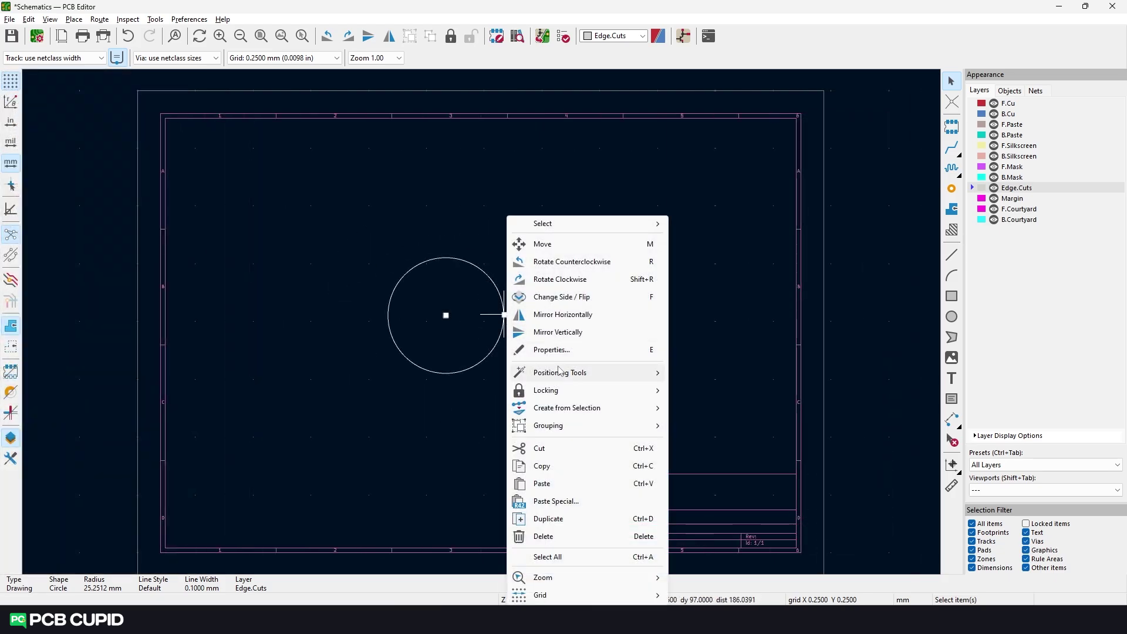
pyautogui.click(530, 351)
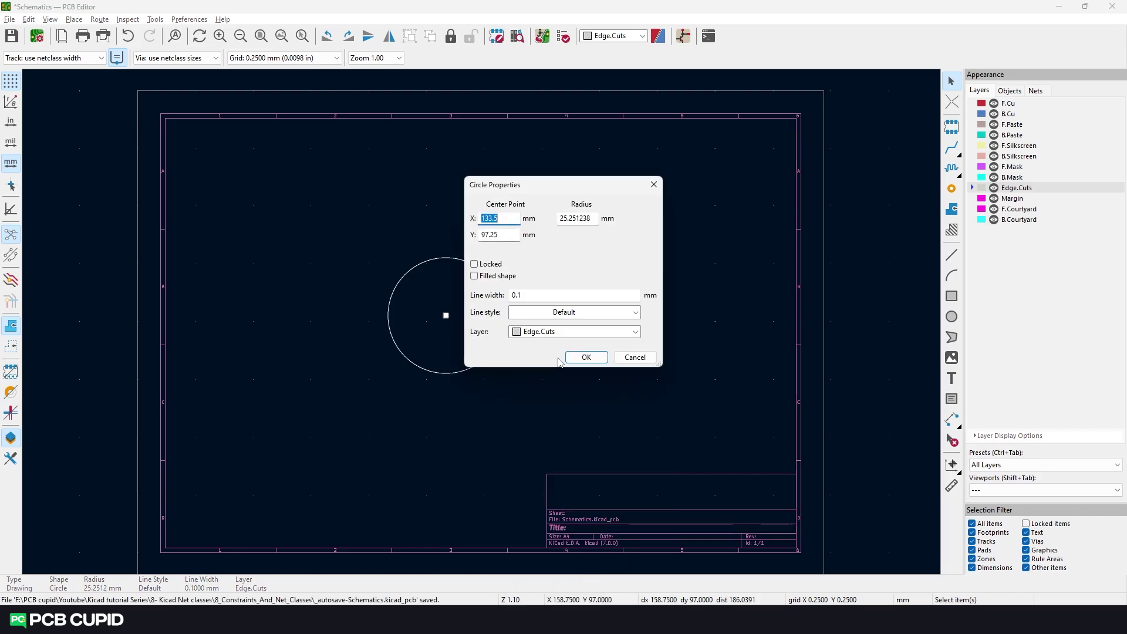
pyautogui.click(653, 184)
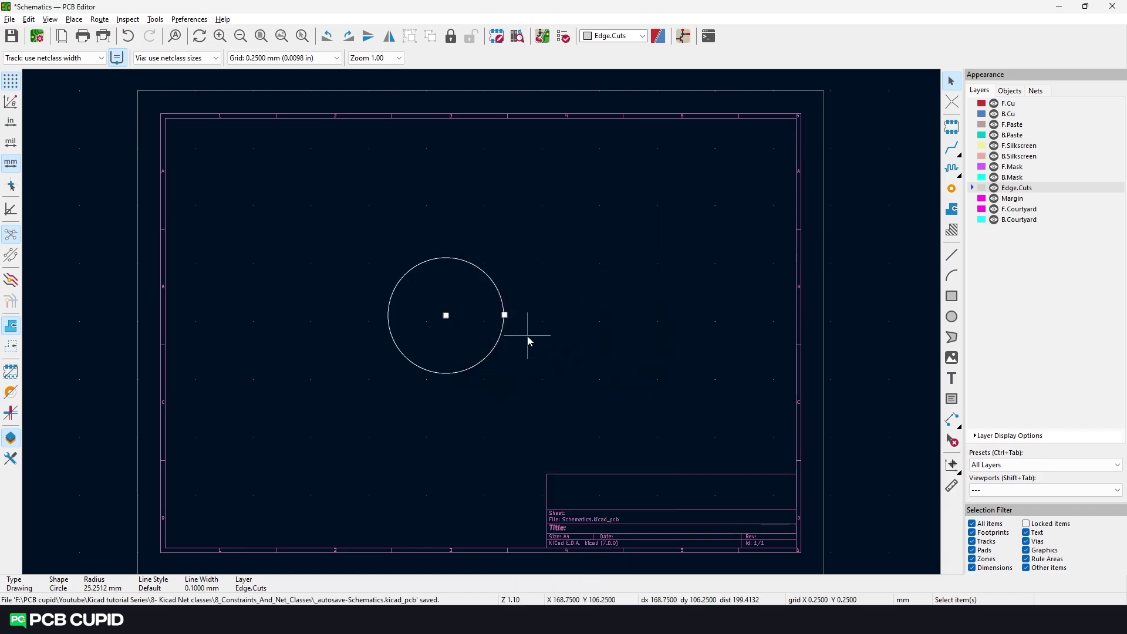
# Step: Change the circle's radius from 23 to 30 mm and lock it
pyautogui.scroll(1, 528, 336)
pyautogui.press('e')
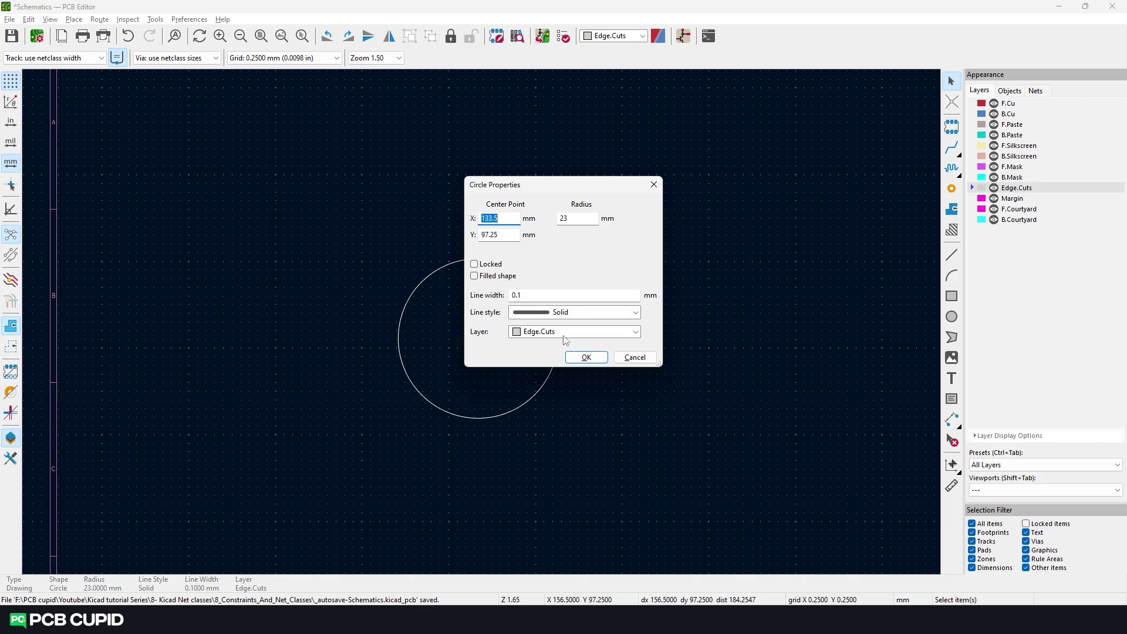
pyautogui.click(587, 218)
pyautogui.moveTo(587, 218); pyautogui.dragTo(560, 218)
pyautogui.write('30')
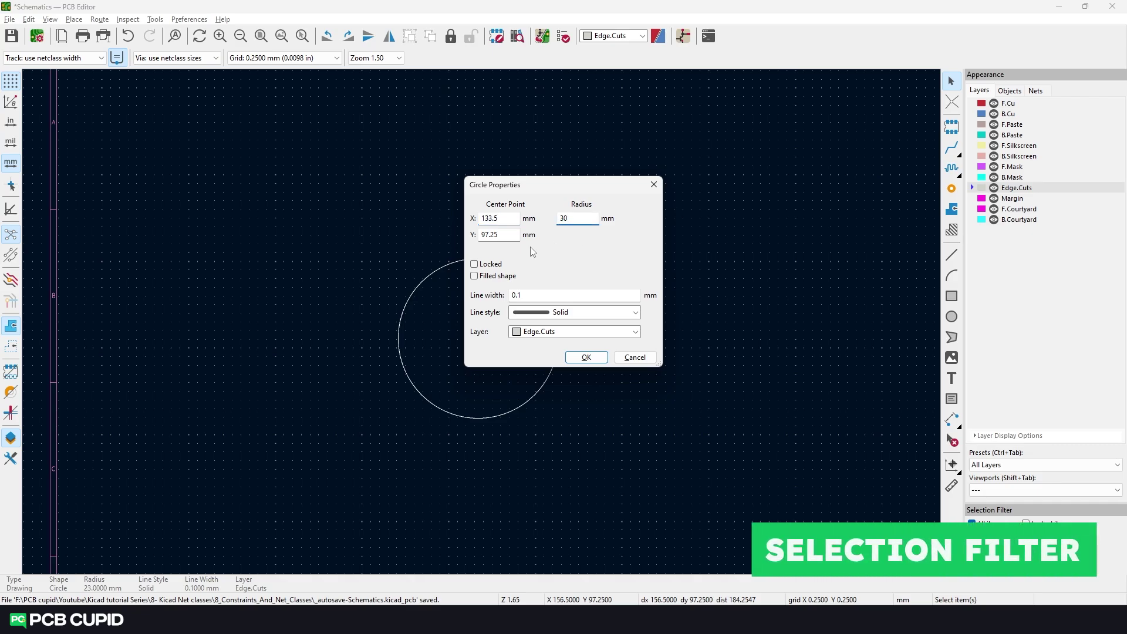
pyautogui.click(491, 265)
pyautogui.click(586, 357)
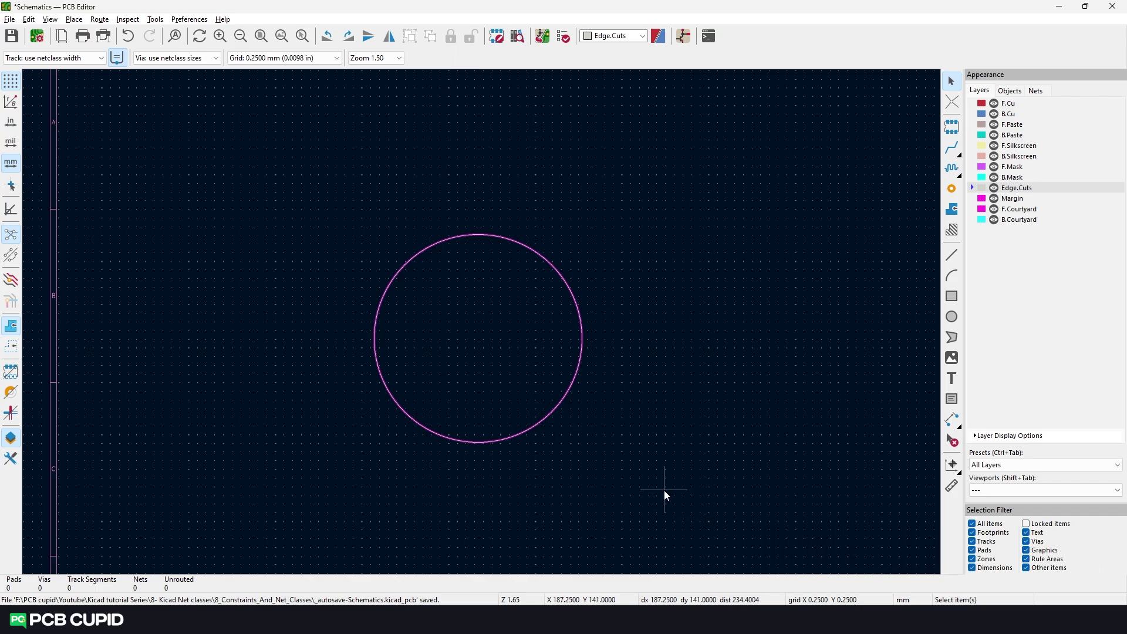
pyautogui.moveTo(675, 506); pyautogui.dragTo(531, 400)
pyautogui.moveTo(744, 500); pyautogui.dragTo(404, 246)
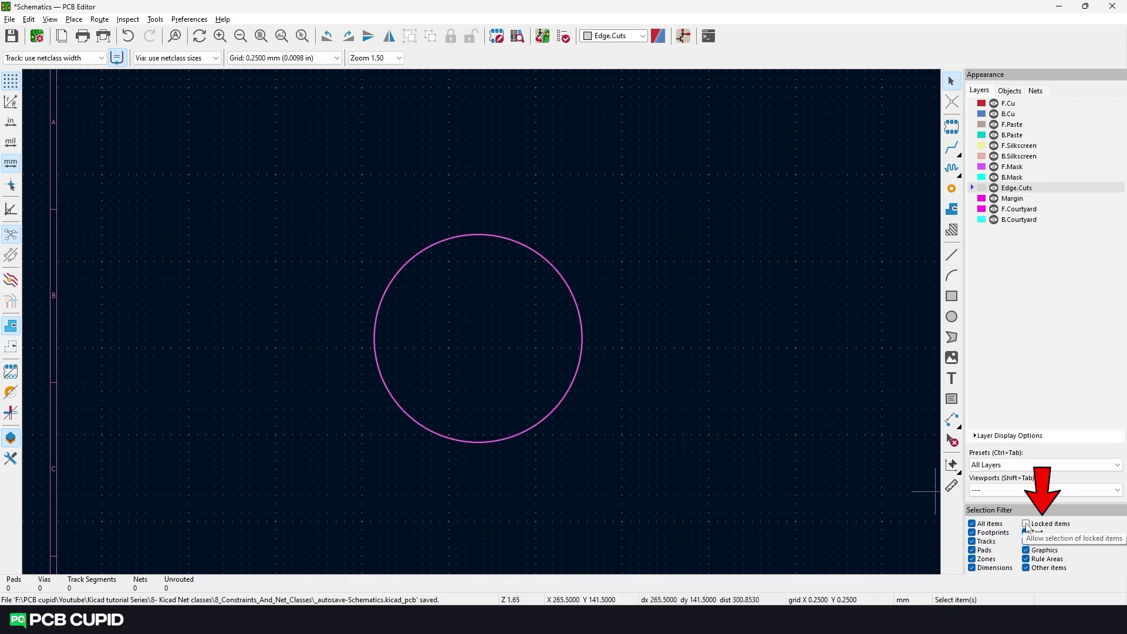
pyautogui.click(1026, 524)
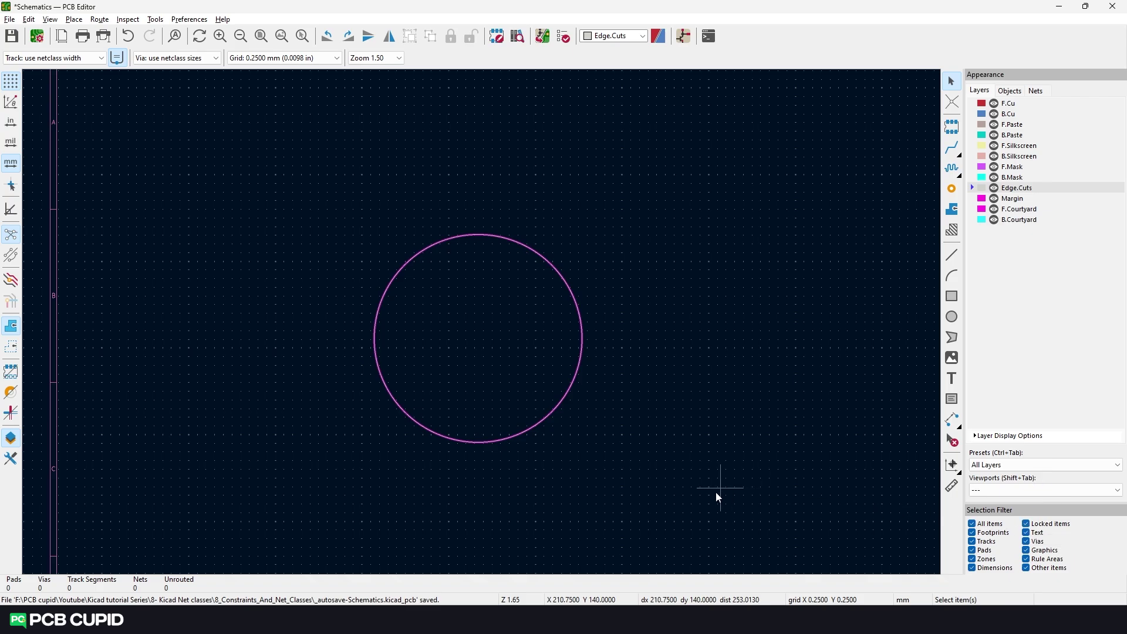
pyautogui.moveTo(657, 473); pyautogui.dragTo(322, 215)
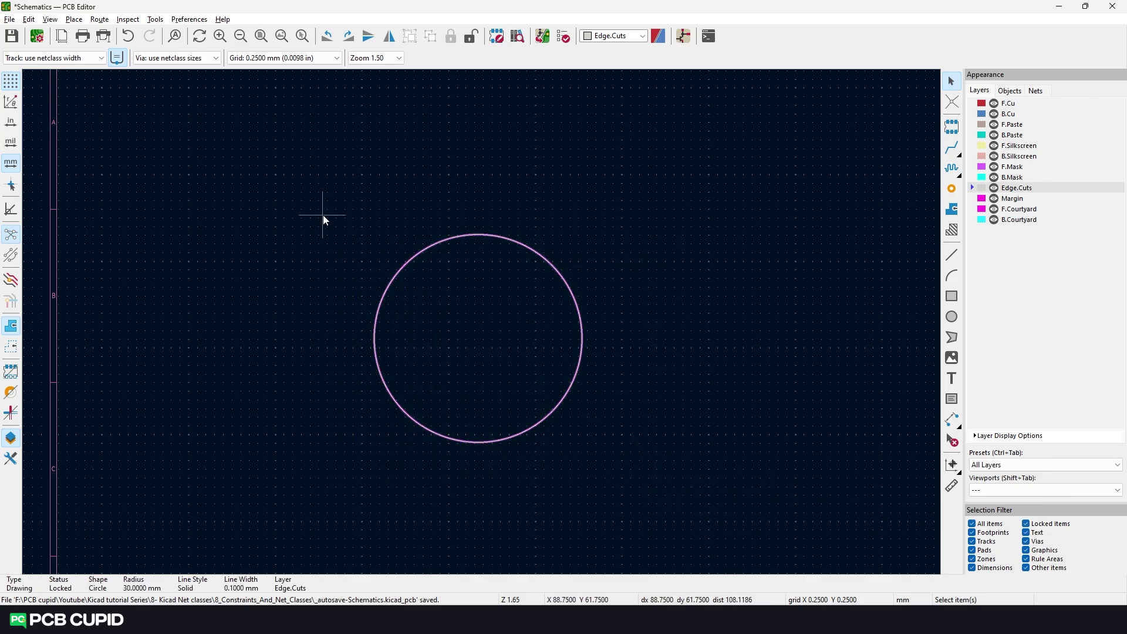
pyautogui.press('e')
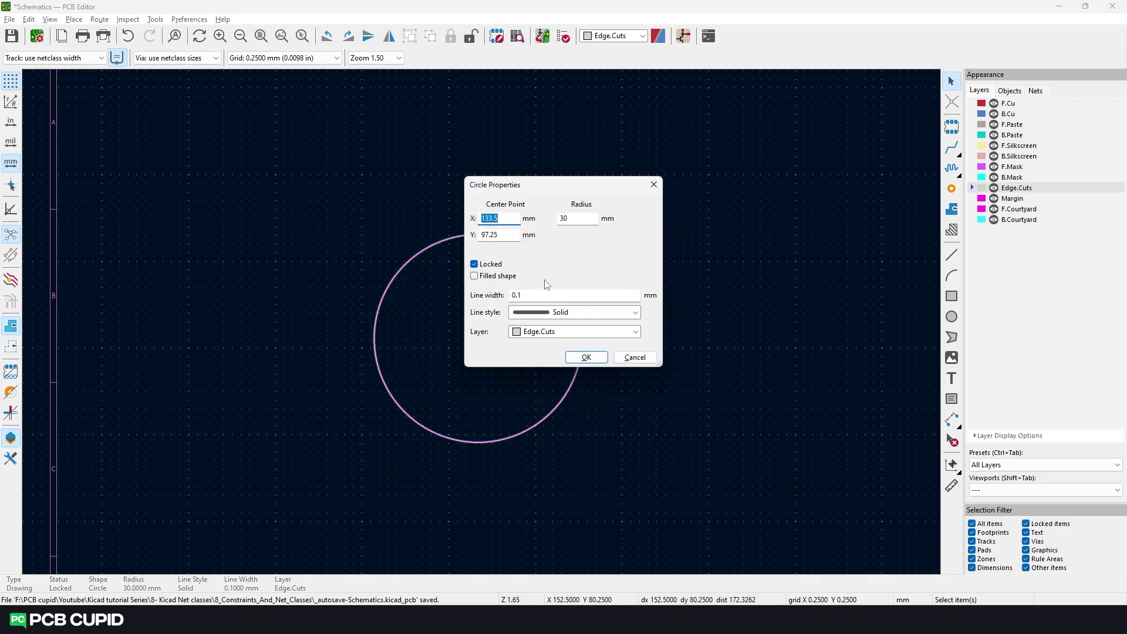
pyautogui.click(652, 191)
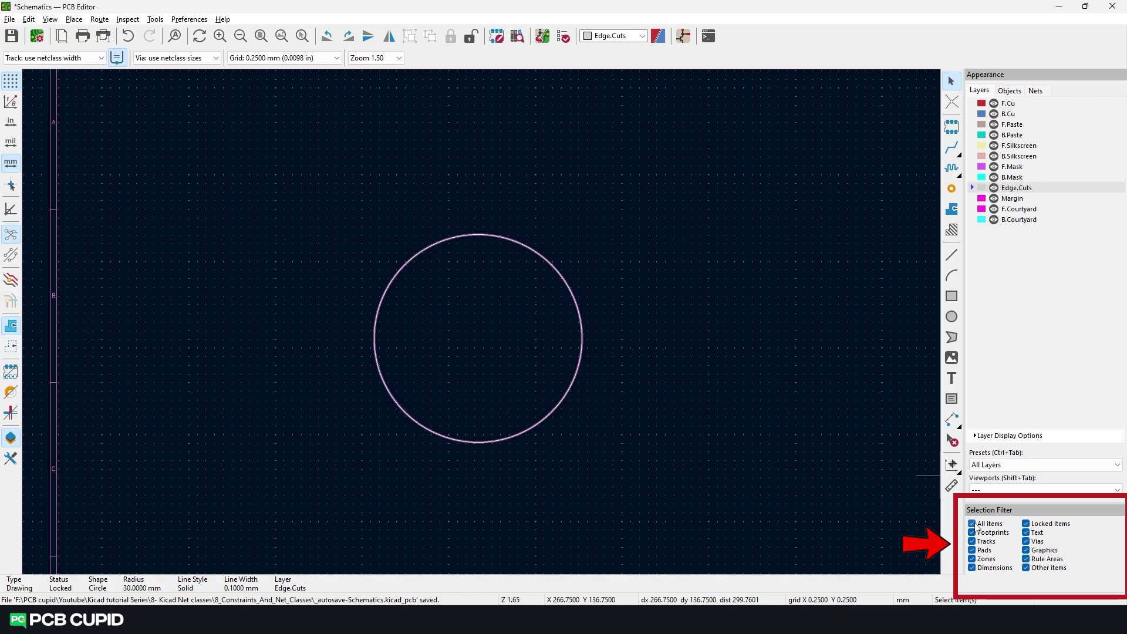
pyautogui.click(1026, 524)
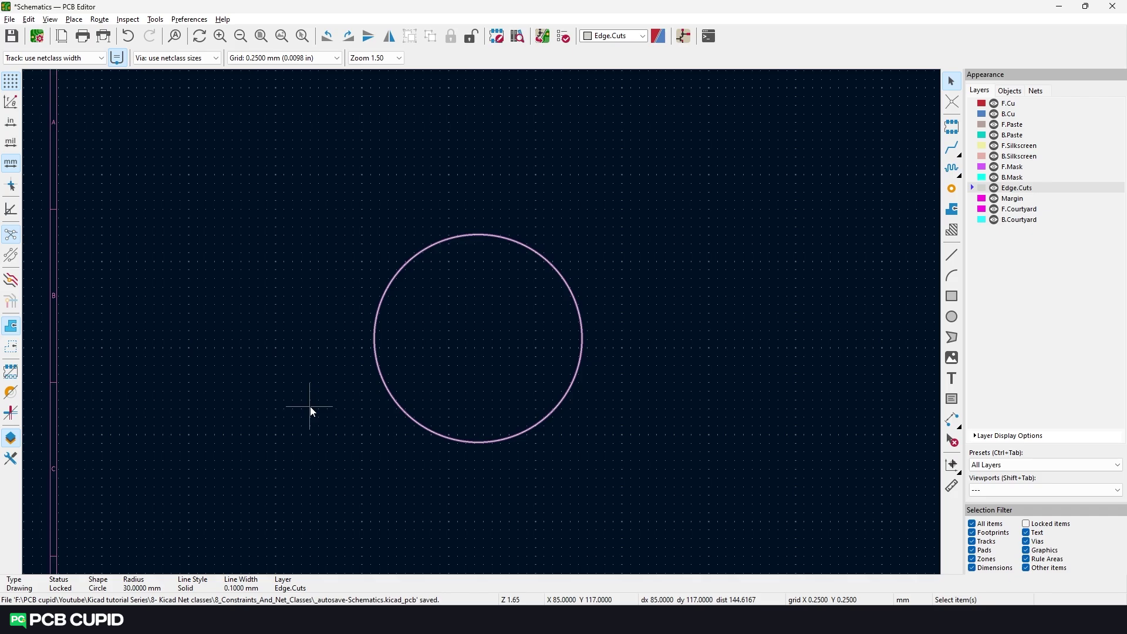
pyautogui.hotkey('alt', '3')
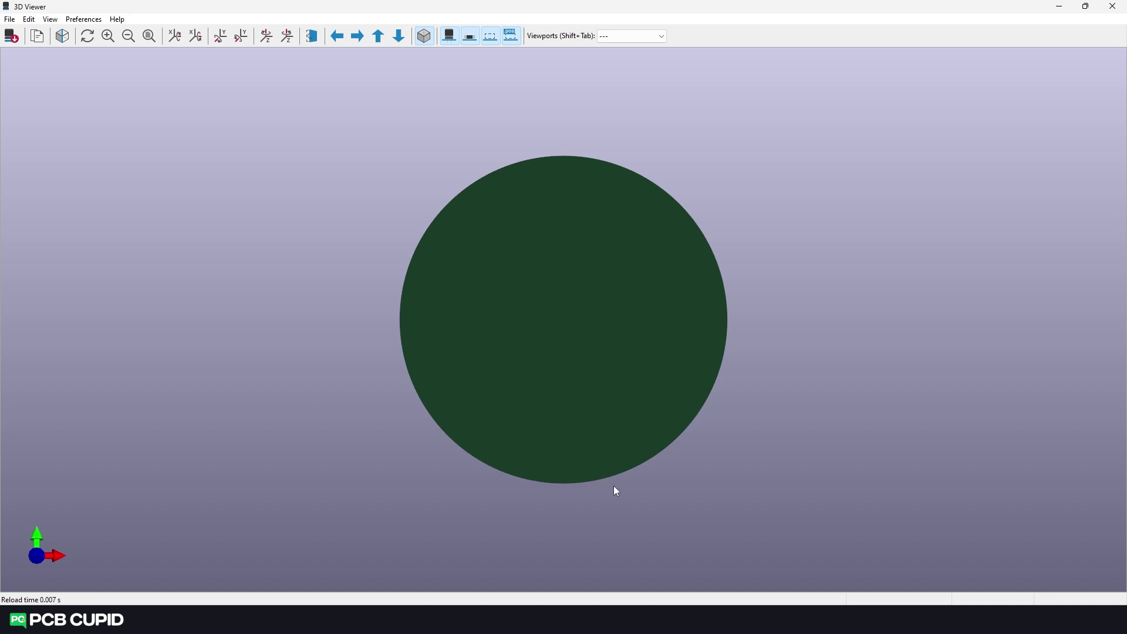
pyautogui.moveTo(614, 486); pyautogui.dragTo(555, 365)
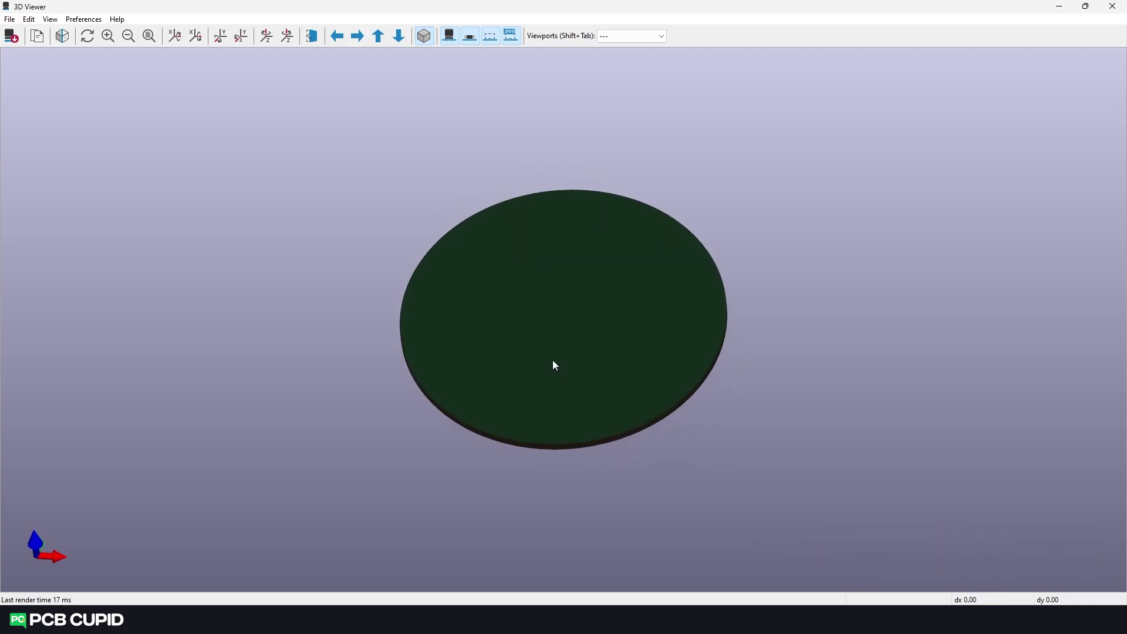
pyautogui.moveTo(555, 365); pyautogui.dragTo(727, 329)
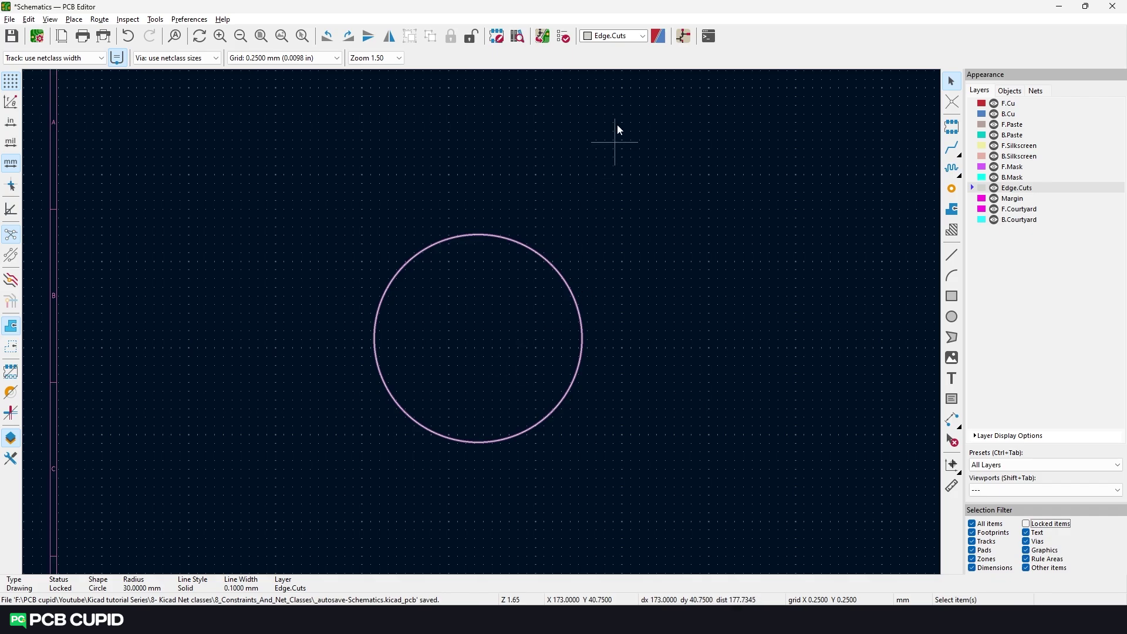
# Step: Update the PCB from the schematic to import U1, R1–R4, SW1, D1 and BT1
pyautogui.click(542, 36)
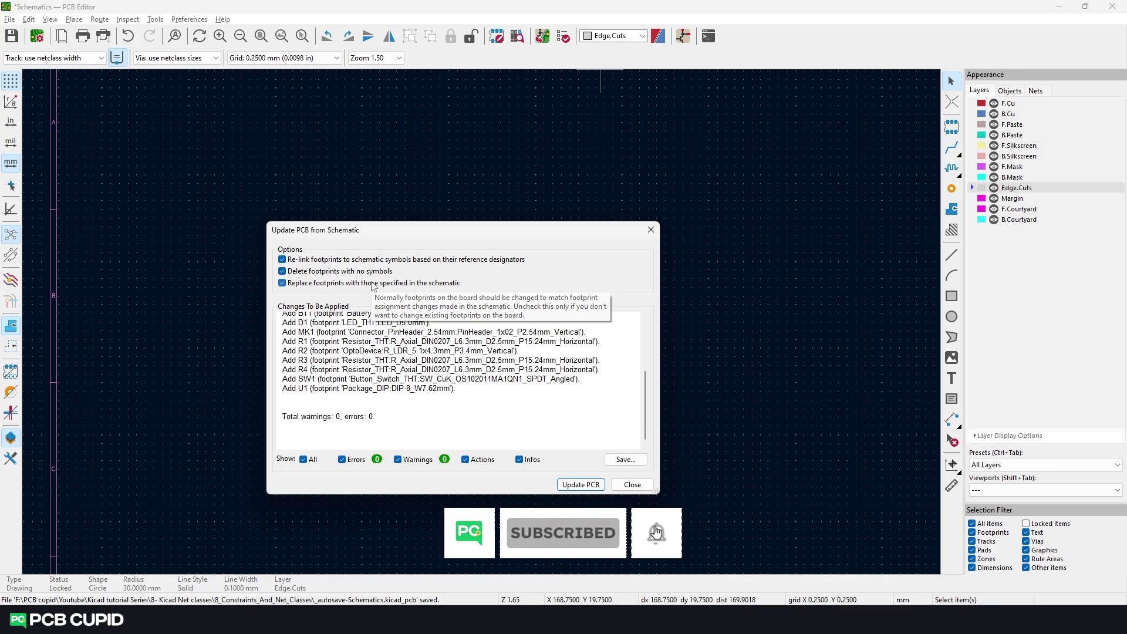
pyautogui.click(580, 485)
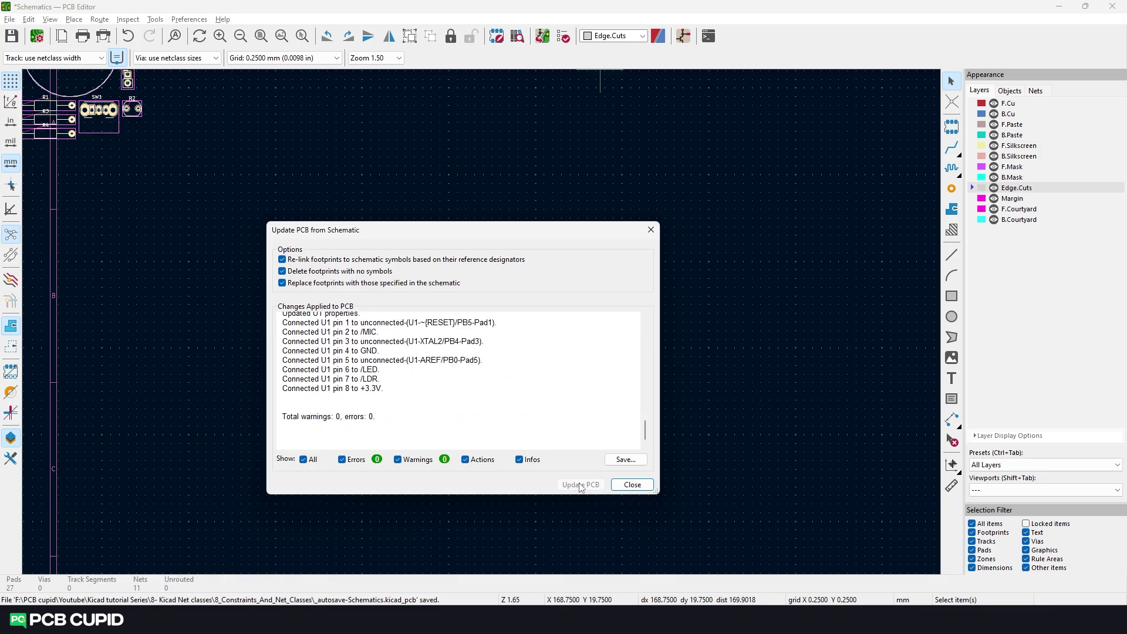
pyautogui.click(646, 485)
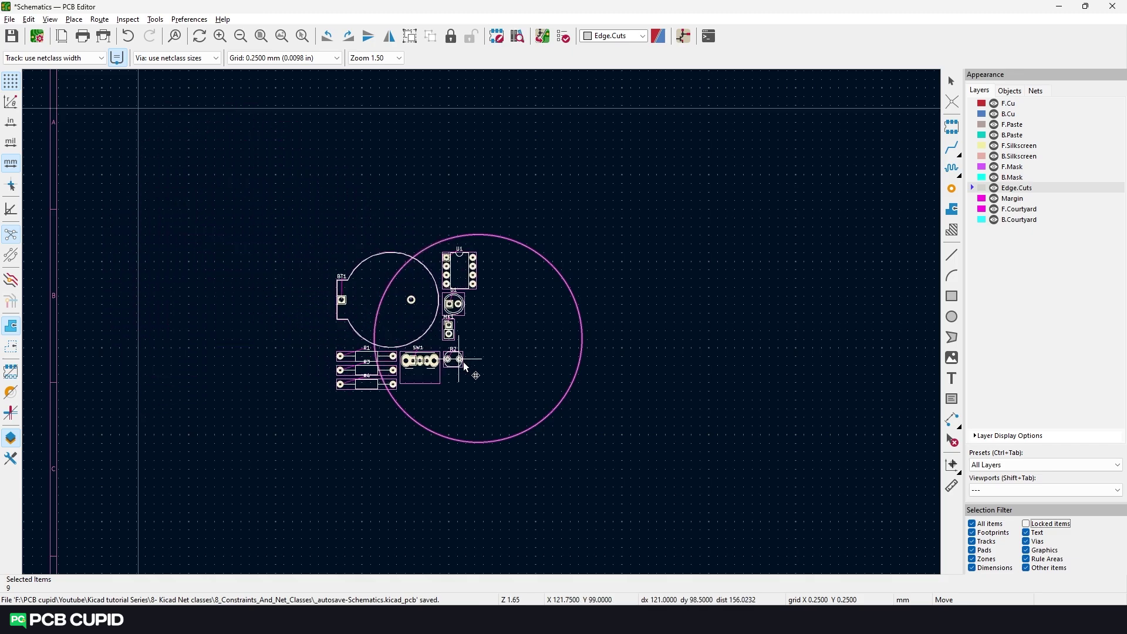
# Step: Drop the footprint group inside the circle, then zoom and pan to centre the board
pyautogui.click(538, 388)
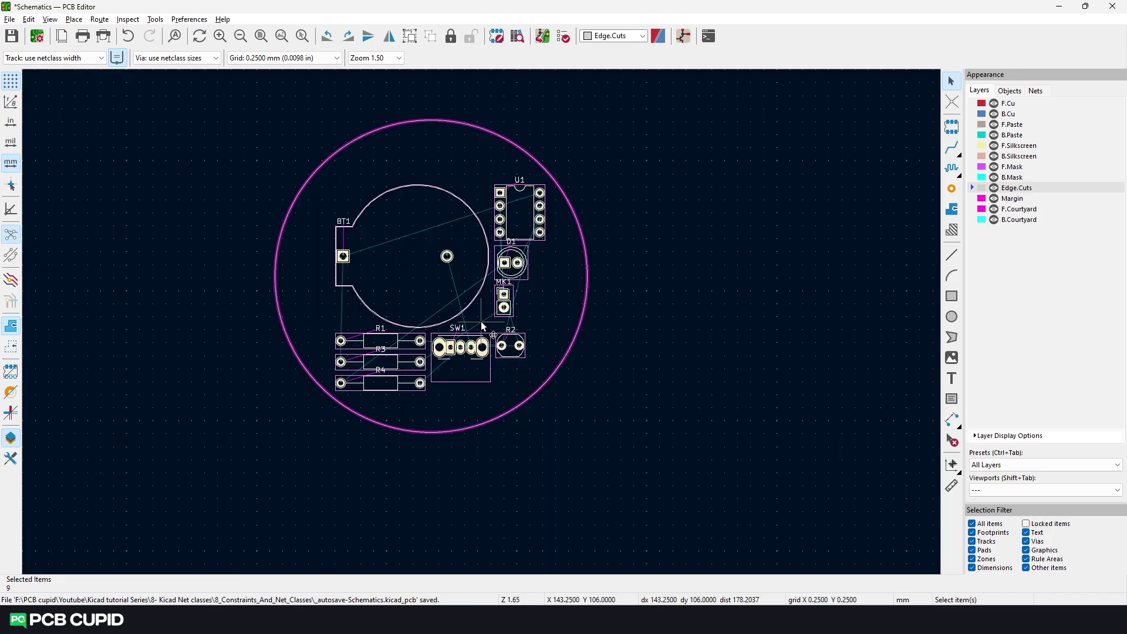
pyautogui.scroll(2, 538, 388)
pyautogui.moveTo(452, 280); pyautogui.dragTo(423, 355, button='middle')
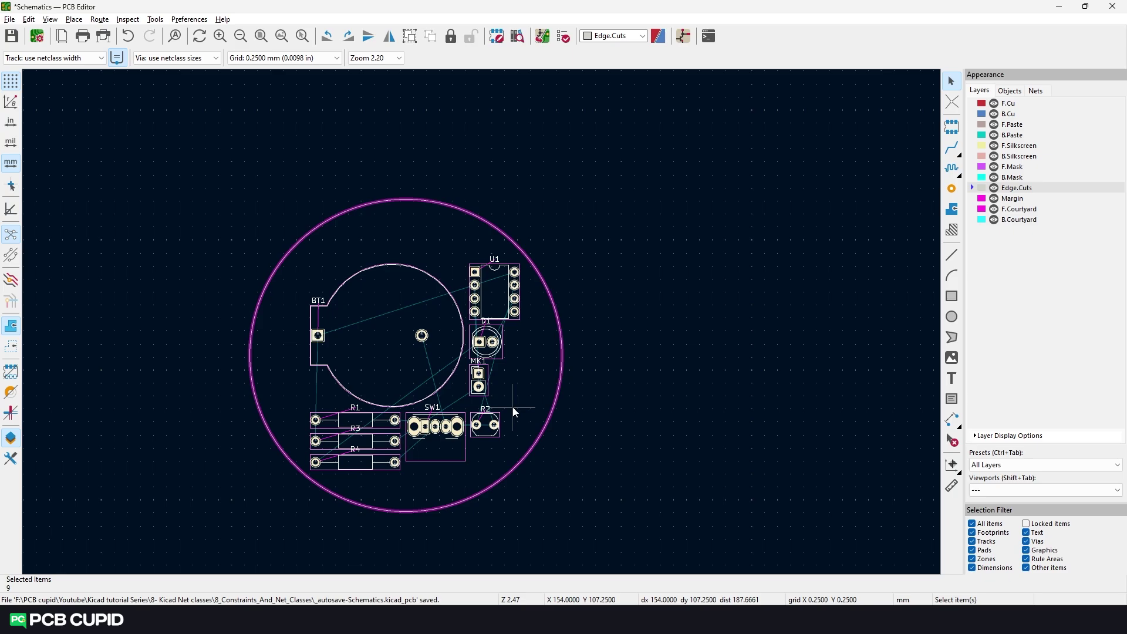
# Step: Move MK1 right and place R2 and D1 rotated upright beside it
pyautogui.click(352, 340)
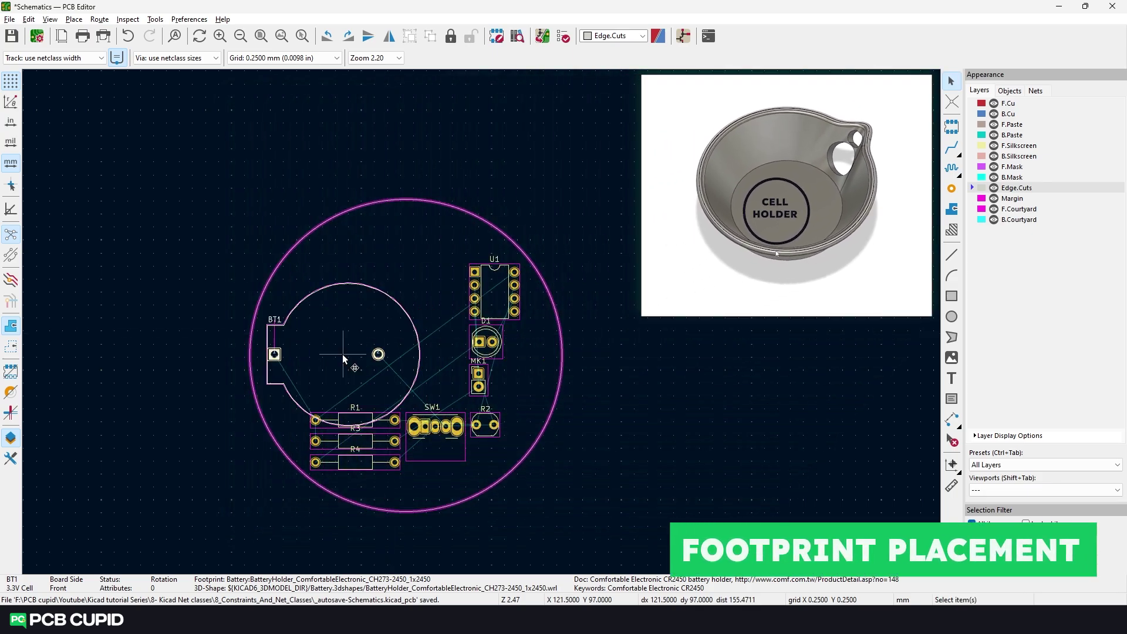
pyautogui.moveTo(479, 381); pyautogui.dragTo(537, 368)
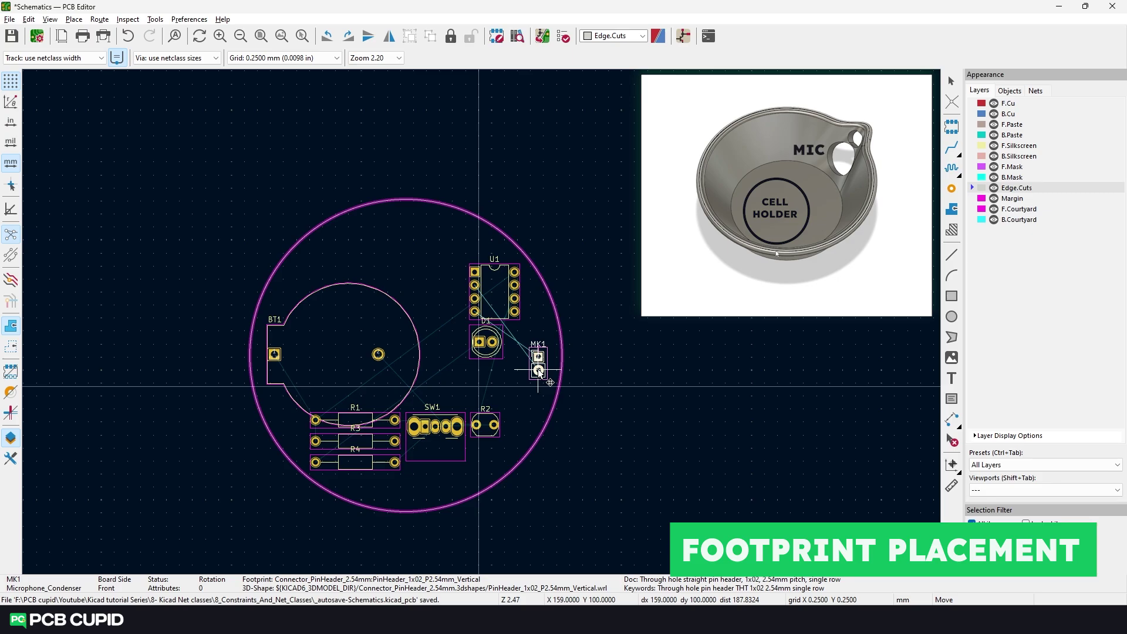
pyautogui.moveTo(537, 369); pyautogui.dragTo(538, 368)
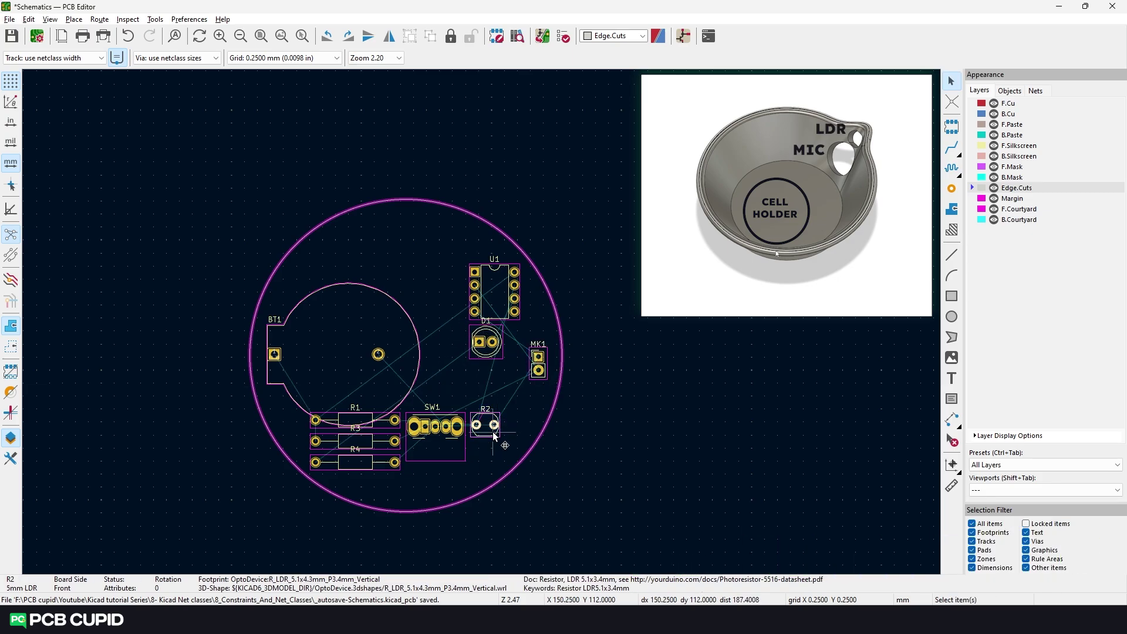
pyautogui.moveTo(500, 432); pyautogui.dragTo(509, 364)
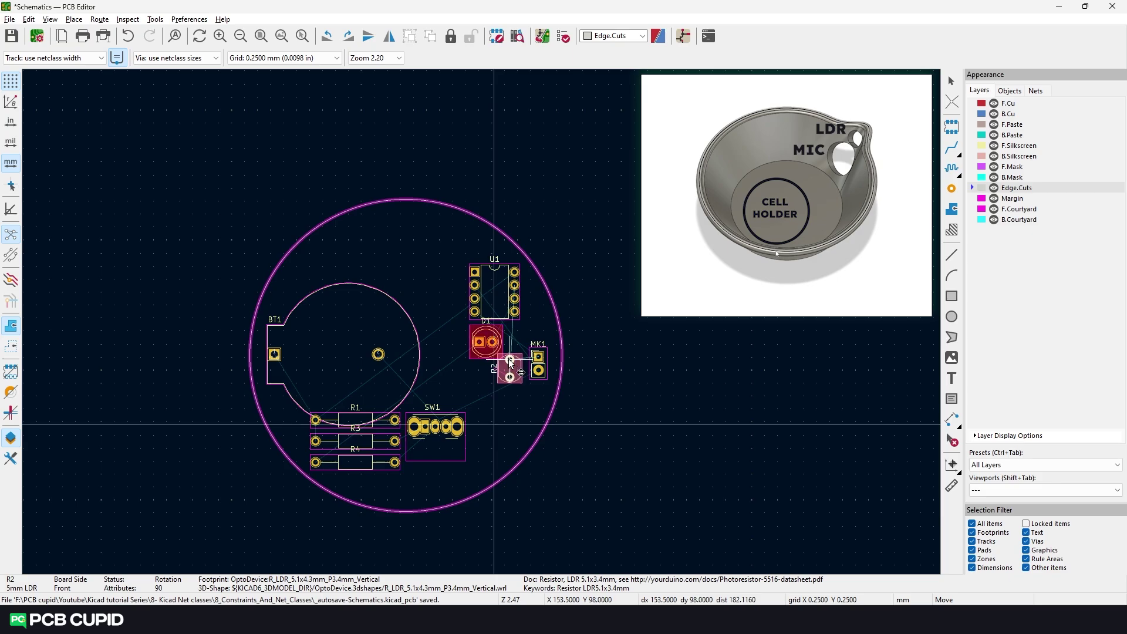
pyautogui.press('r')
pyautogui.click(506, 360)
pyautogui.moveTo(485, 341); pyautogui.dragTo(551, 391)
pyautogui.press('r')
pyautogui.click(453, 365)
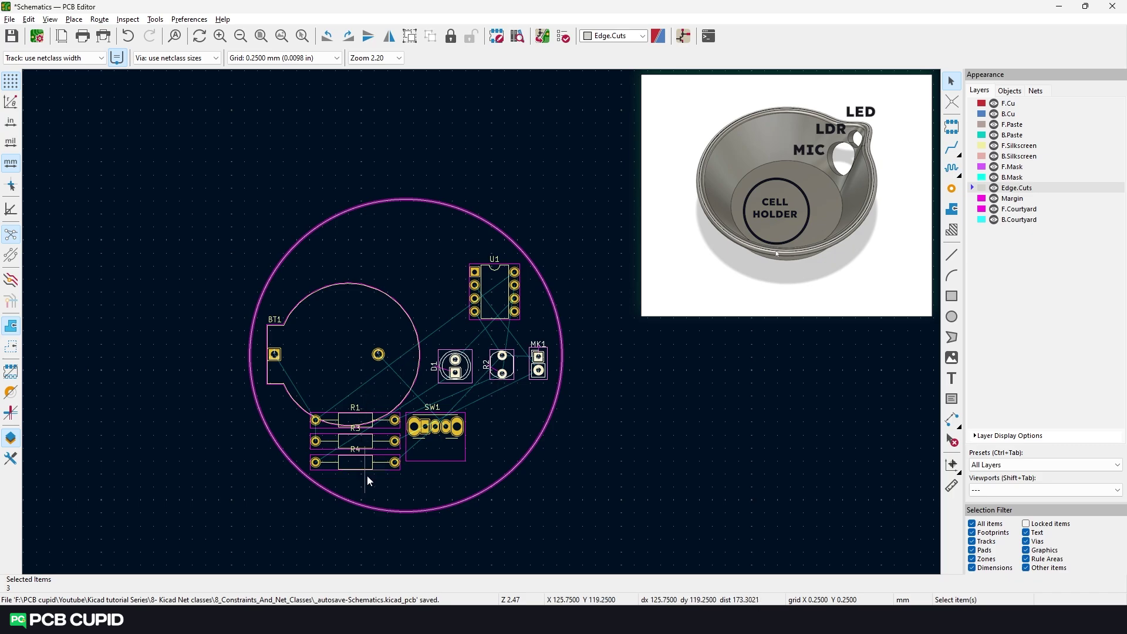
# Step: Select BT1 and cross-probe it in the schematic before returning to the board
pyautogui.click(365, 445)
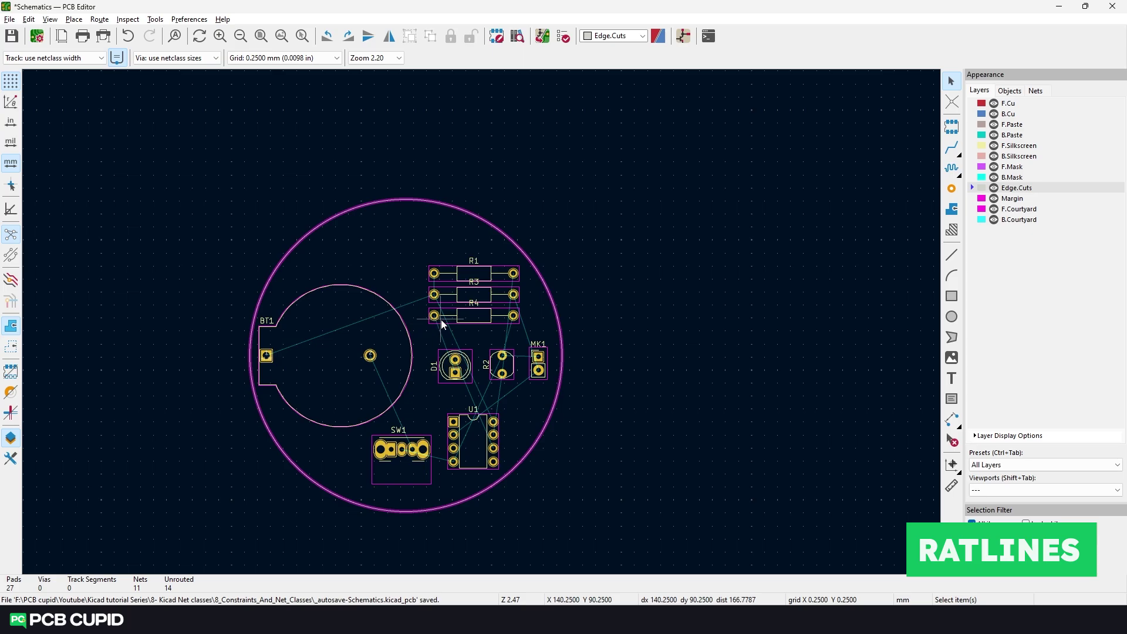
pyautogui.hotkey('alt', 'Tab')
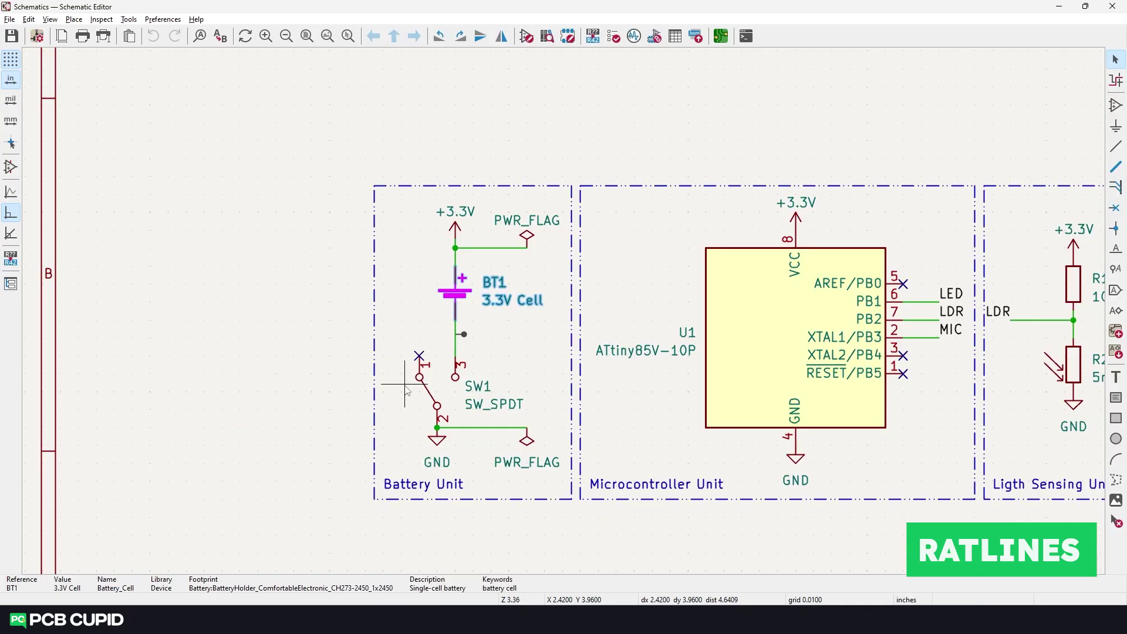
pyautogui.hotkey('alt', 'Tab')
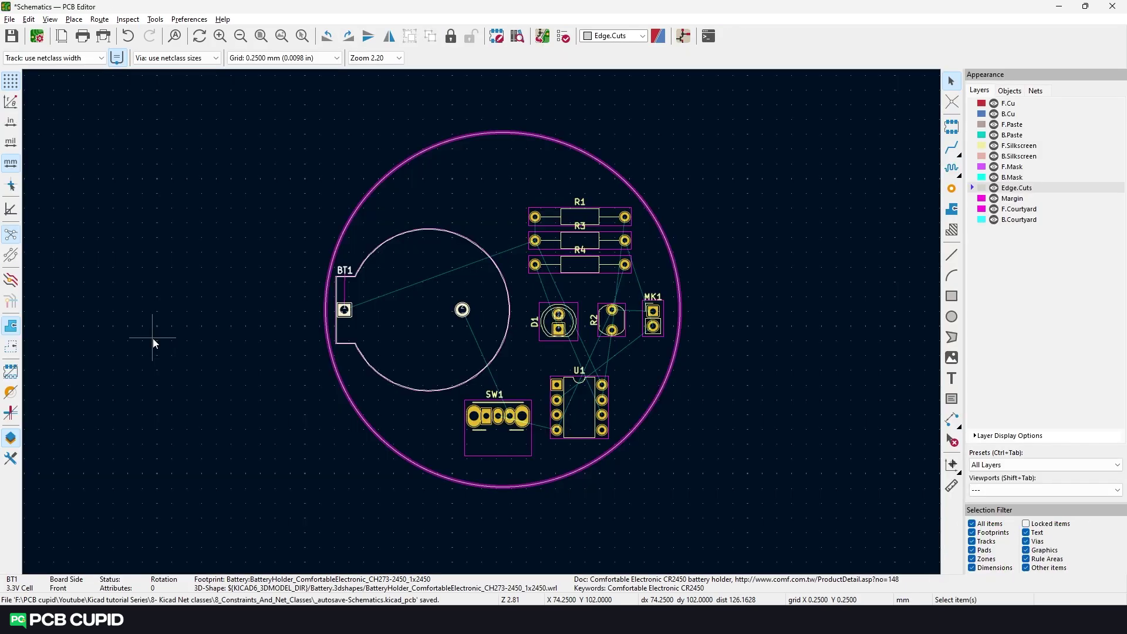
# Step: Toggle the board ratsnest and curved ratlines, leaving straight ratlines shown
pyautogui.click(12, 234)
pyautogui.click(12, 234)
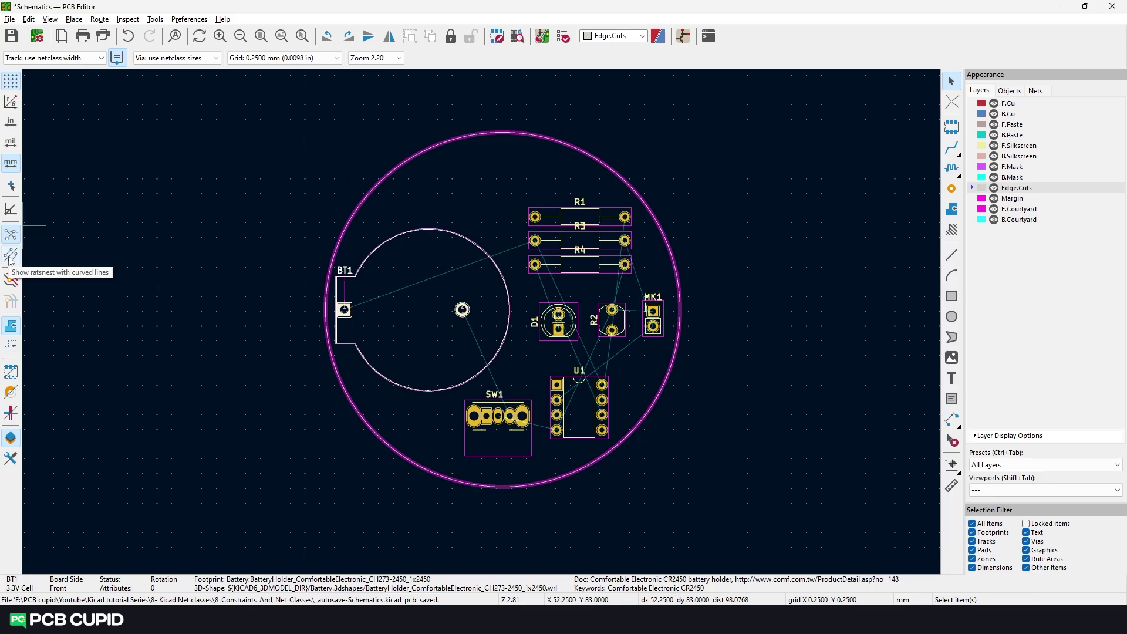
pyautogui.click(11, 258)
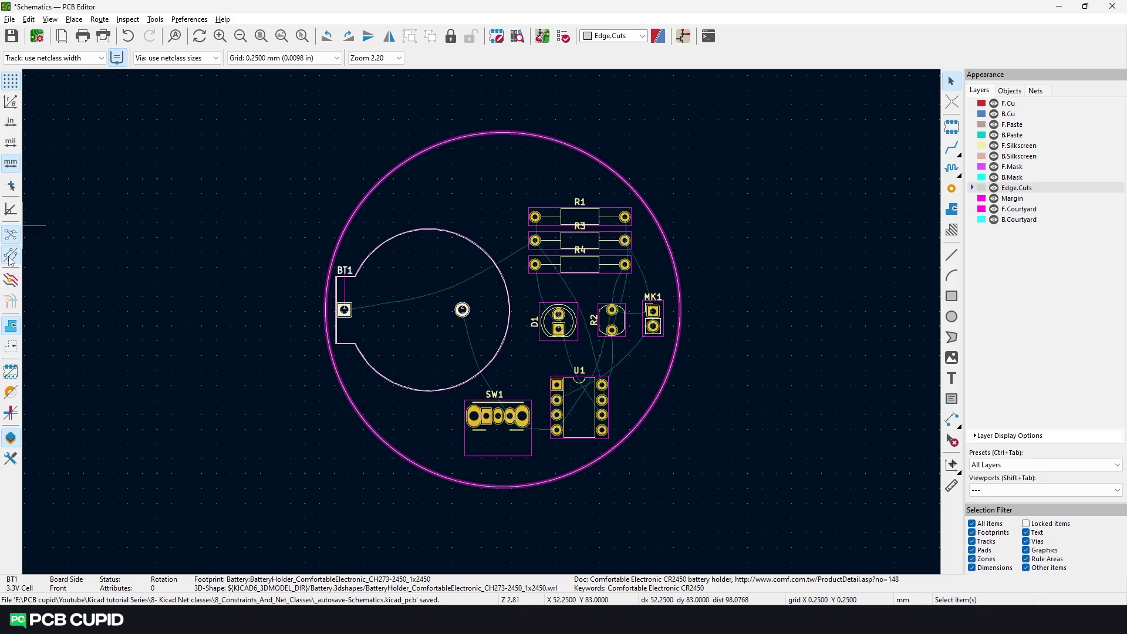
pyautogui.click(10, 258)
# Step: Try the local ratsnest on BT1, then restore ratlines across the whole board
pyautogui.moveTo(537, 323); pyautogui.dragTo(516, 309, button='middle')
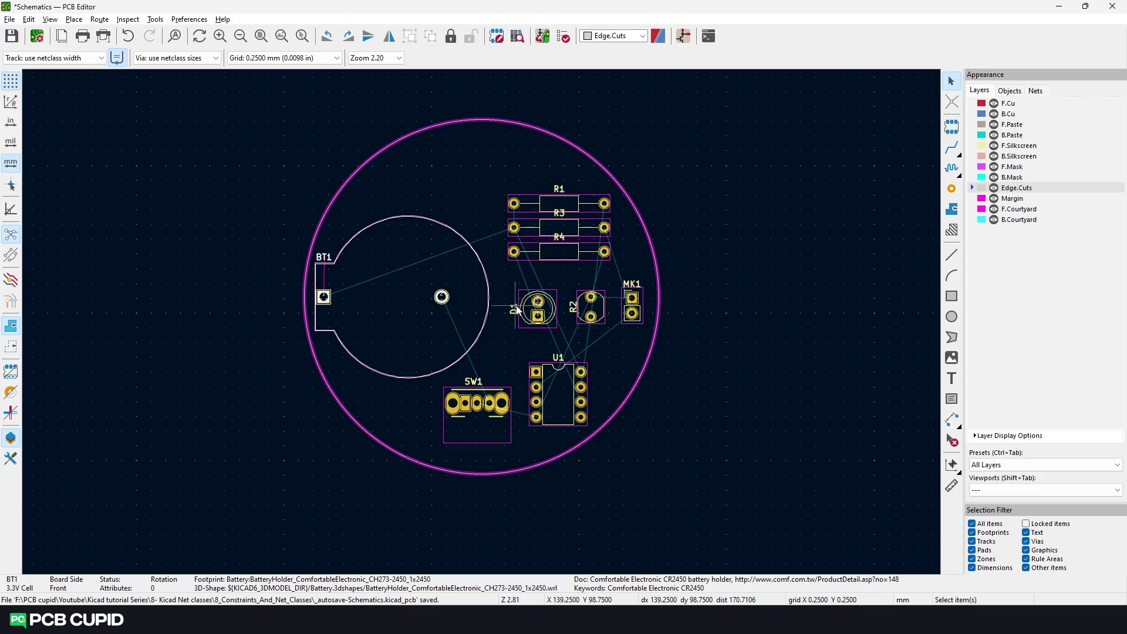
pyautogui.click(951, 101)
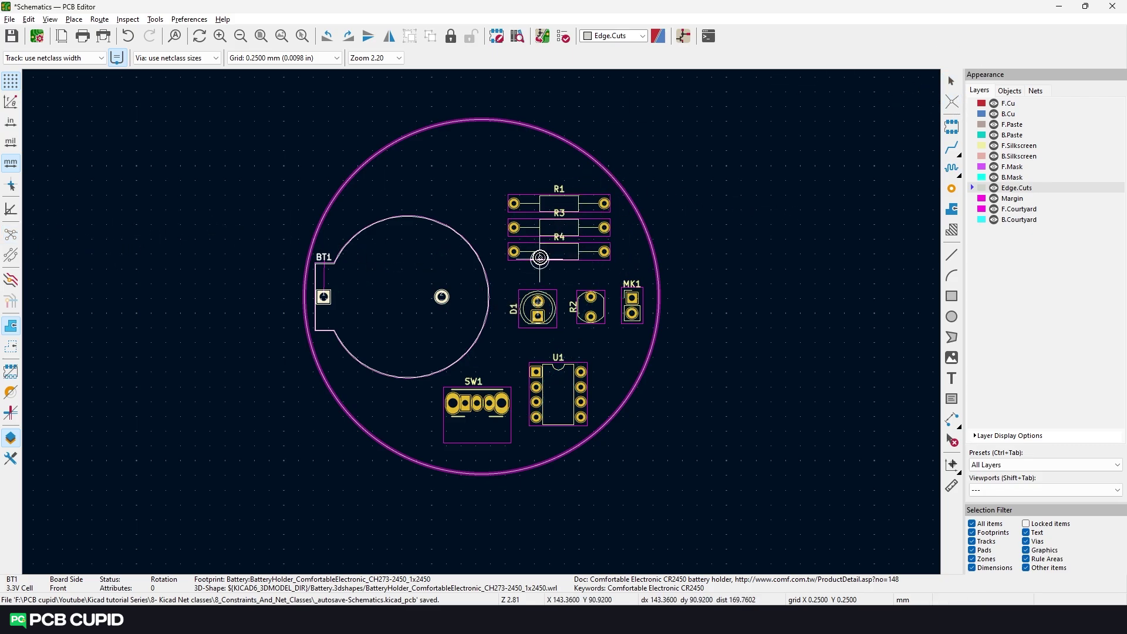
pyautogui.click(429, 273)
pyautogui.click(436, 292)
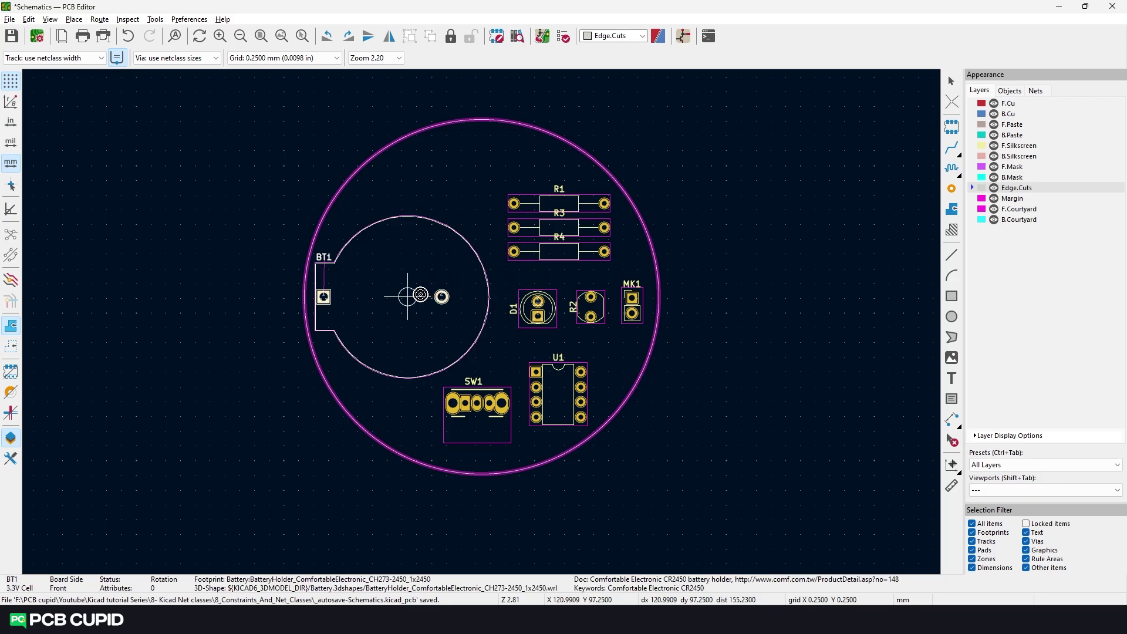
pyautogui.click(407, 296)
pyautogui.click(408, 296)
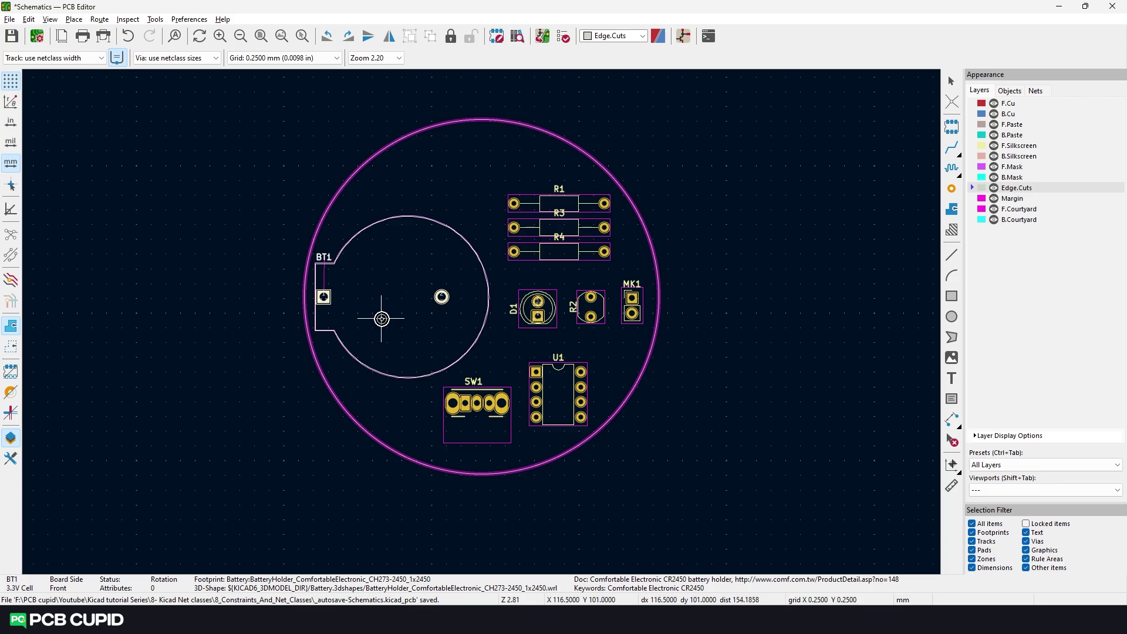
pyautogui.click(11, 235)
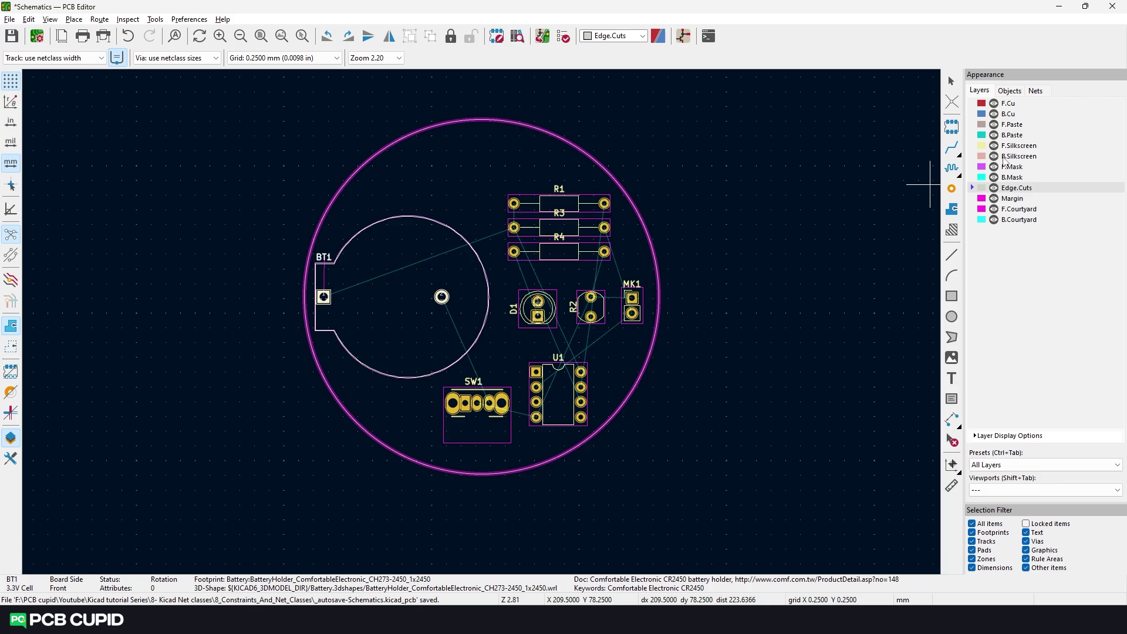
pyautogui.click(951, 83)
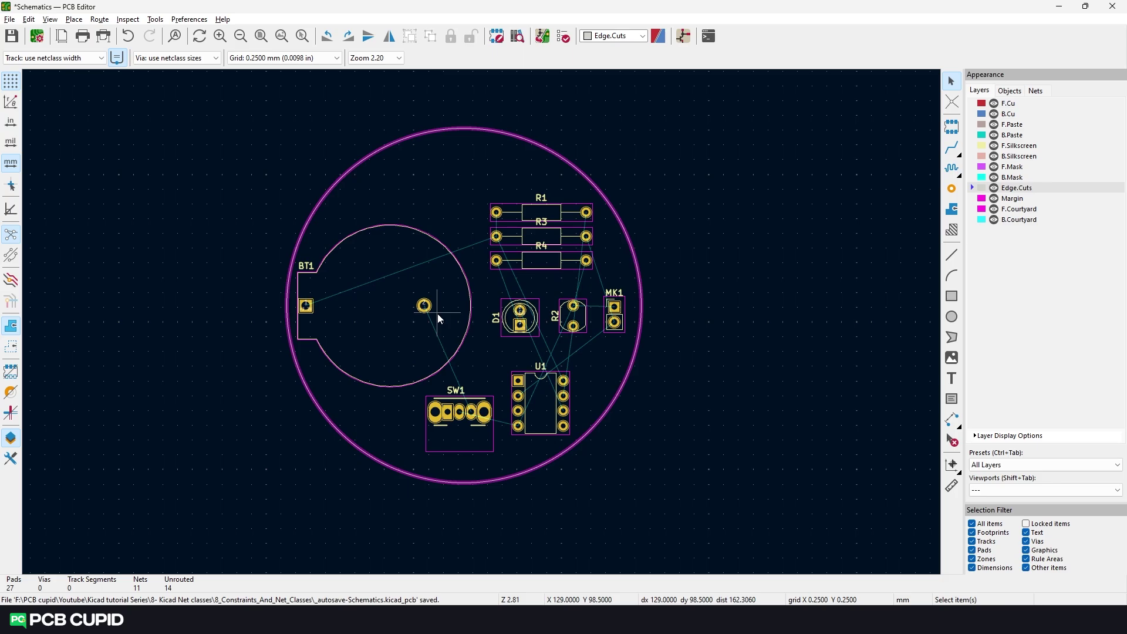
# Step: Move R3 to reorder the resistor stack and rotate U1 to lie horizontally
pyautogui.scroll(4, 615, 298)
pyautogui.click(461, 165)
pyautogui.scroll(2, 461, 164)
pyautogui.moveTo(461, 164); pyautogui.dragTo(722, 187)
pyautogui.scroll(-2, 721, 188)
pyautogui.click(442, 405)
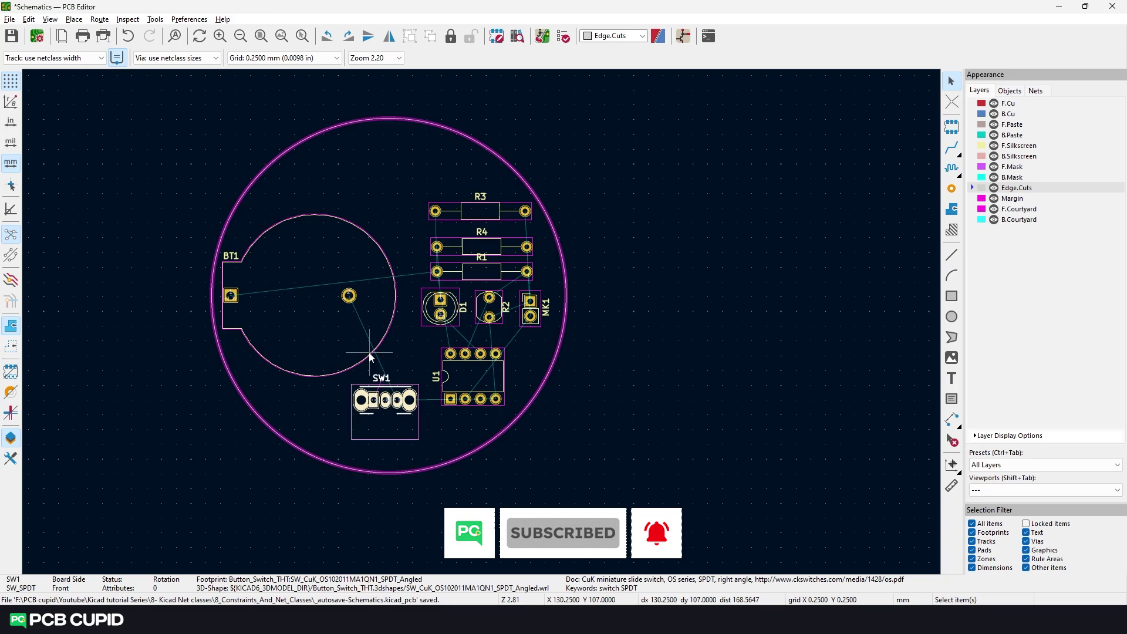
pyautogui.press('Home')
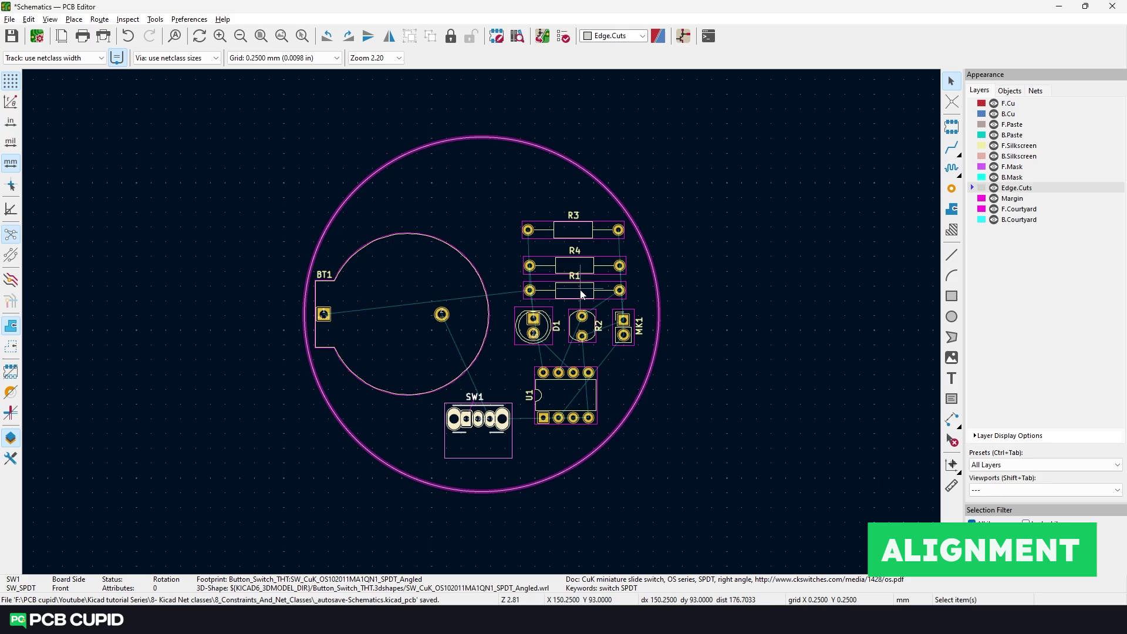
# Step: Left-align R3, R4 and R1 and distribute them evenly vertically
pyautogui.moveTo(580, 290); pyautogui.dragTo(567, 234)
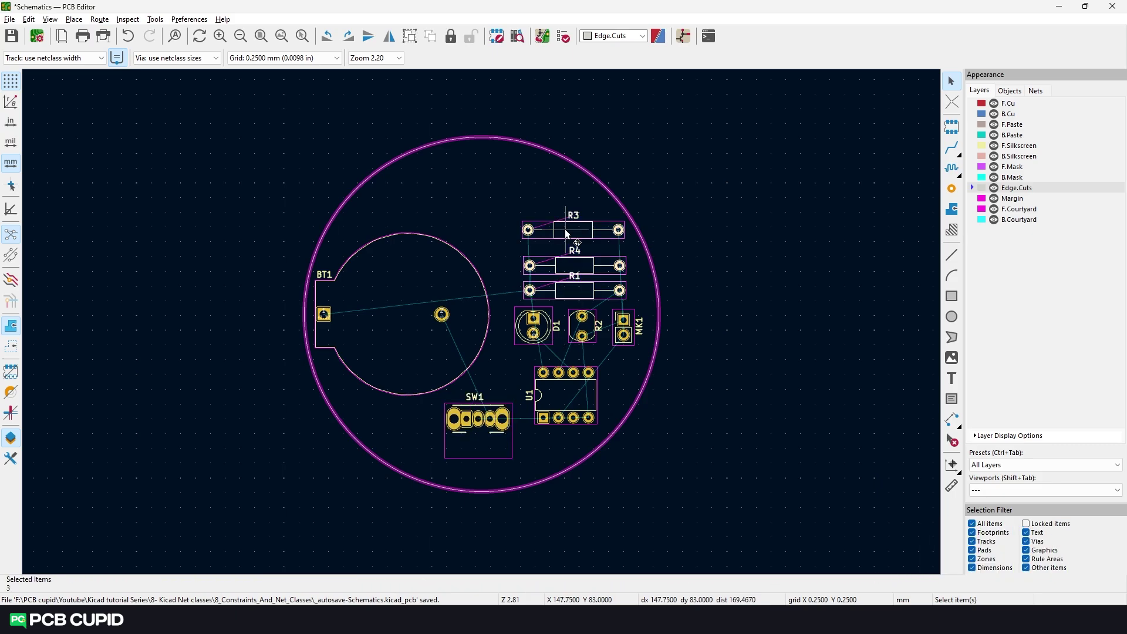
pyautogui.rightClick(567, 233)
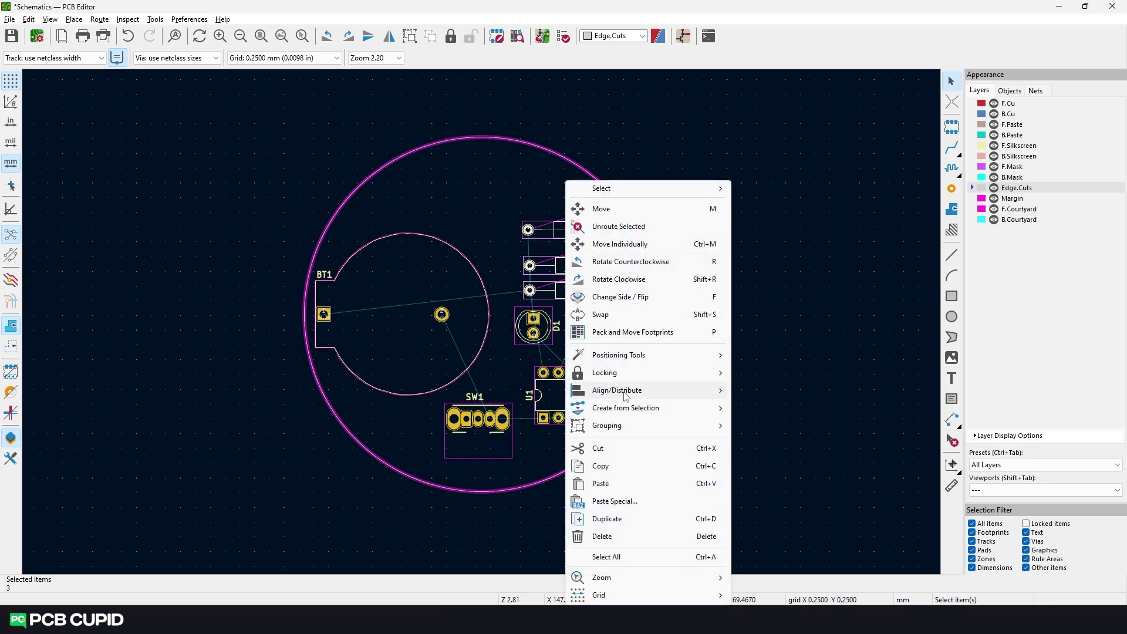
pyautogui.moveTo(625, 397)
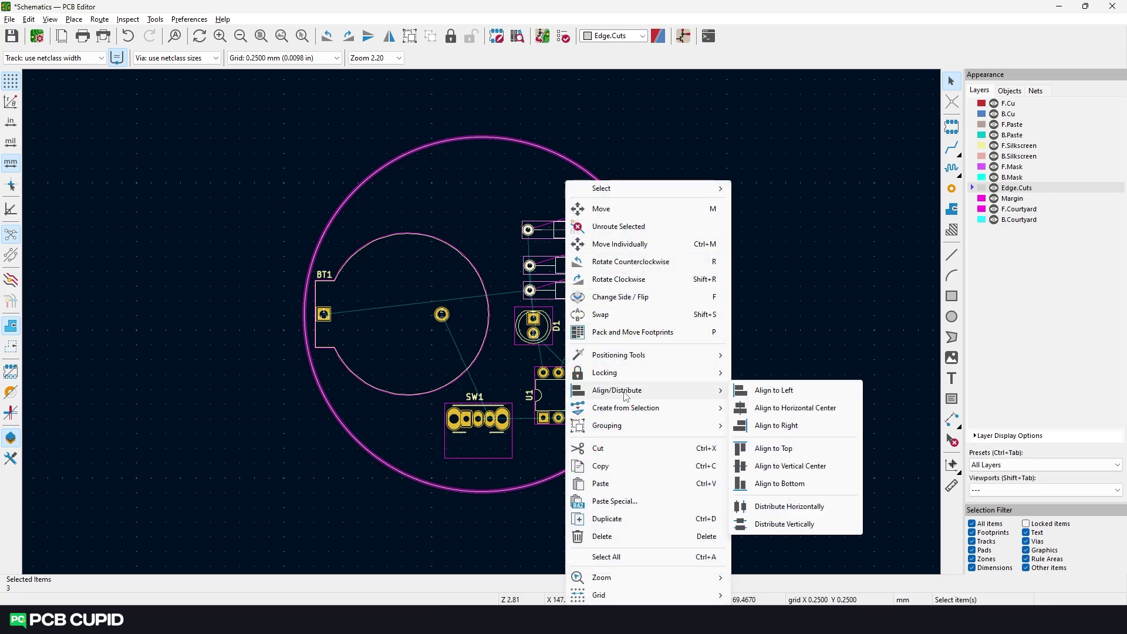
pyautogui.click(769, 396)
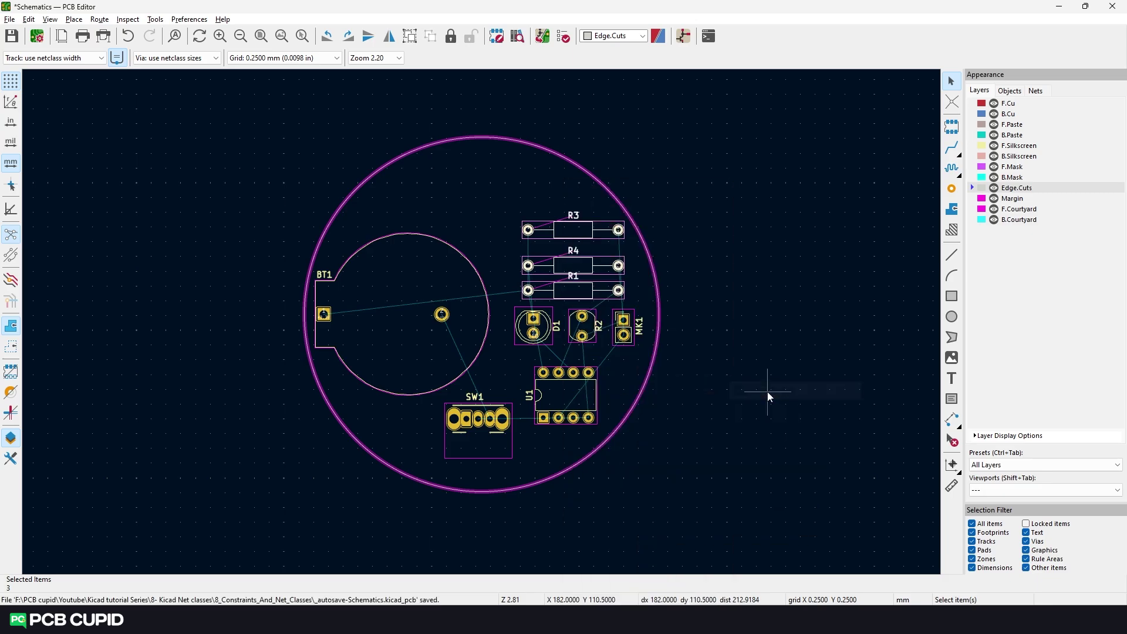
pyautogui.rightClick(573, 267)
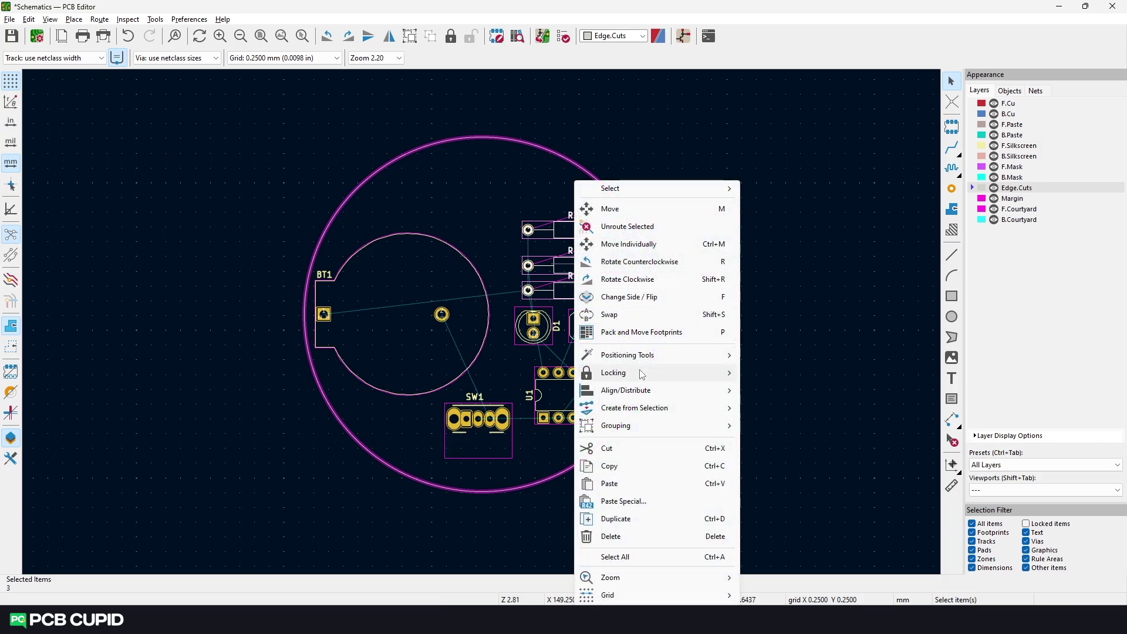
pyautogui.moveTo(645, 392)
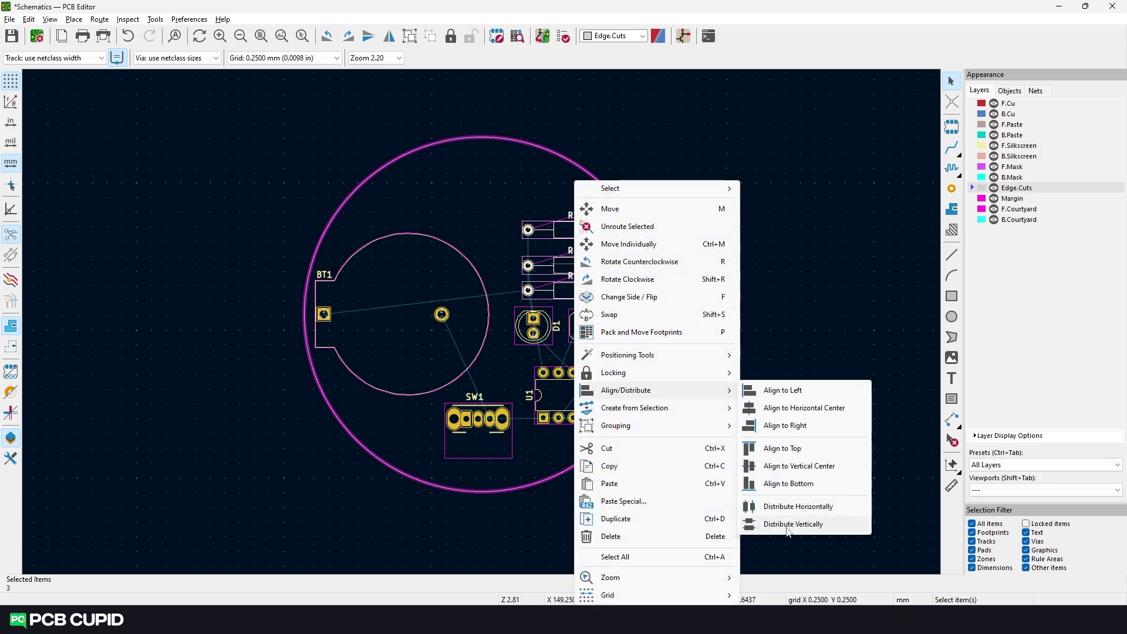
pyautogui.click(786, 524)
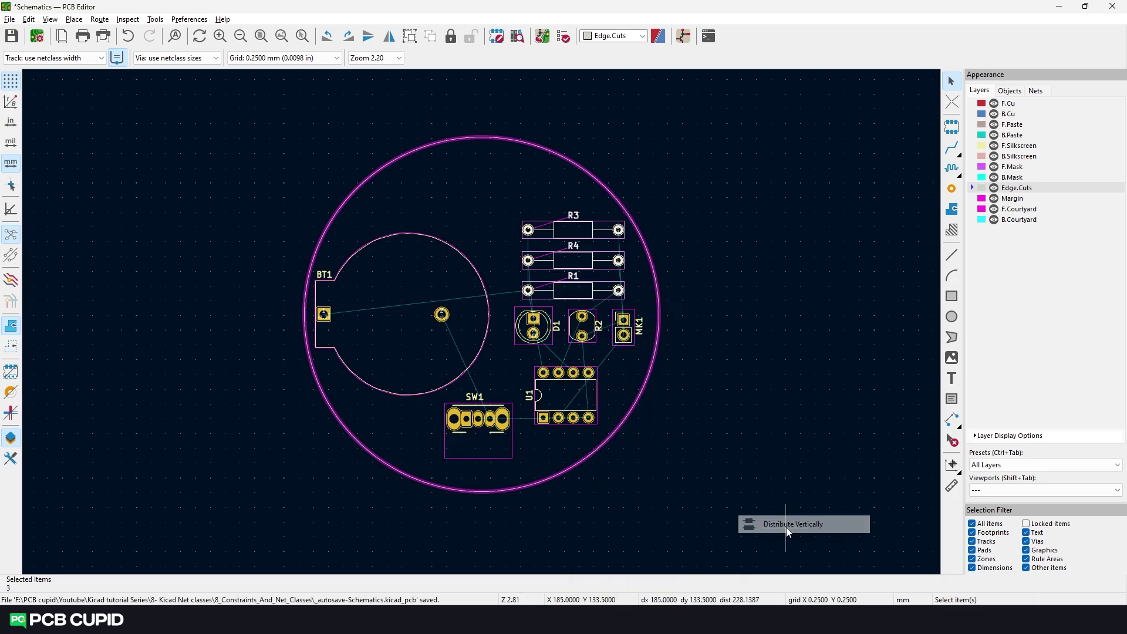
# Step: Distribute D1, R2 and MK1 evenly left to right
pyautogui.scroll(3, 564, 247)
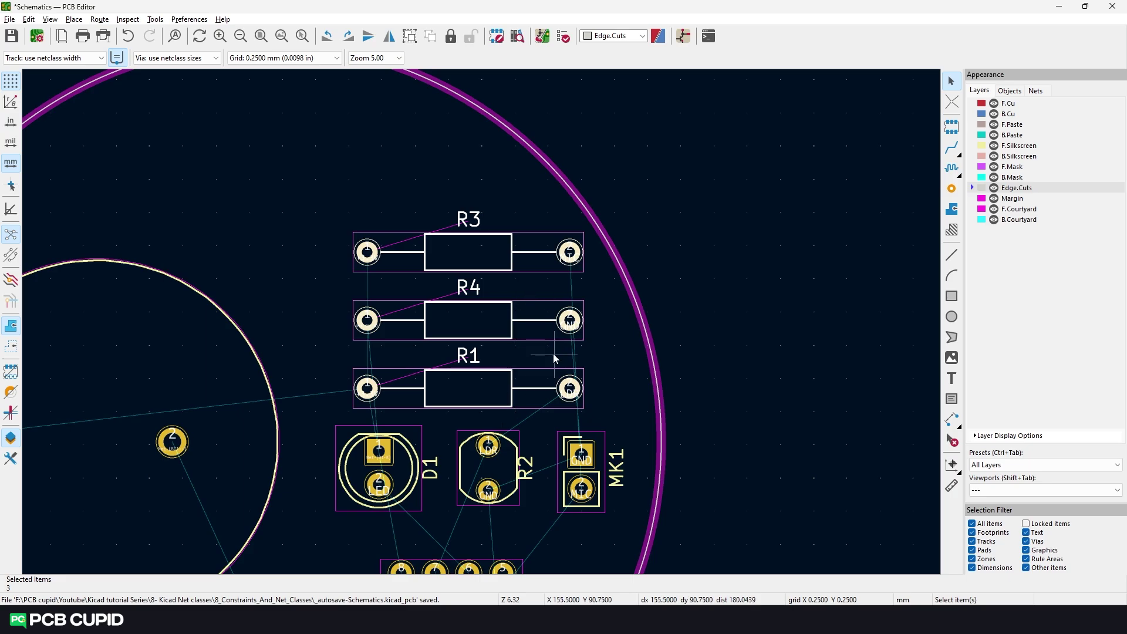
pyautogui.scroll(-4, 553, 353)
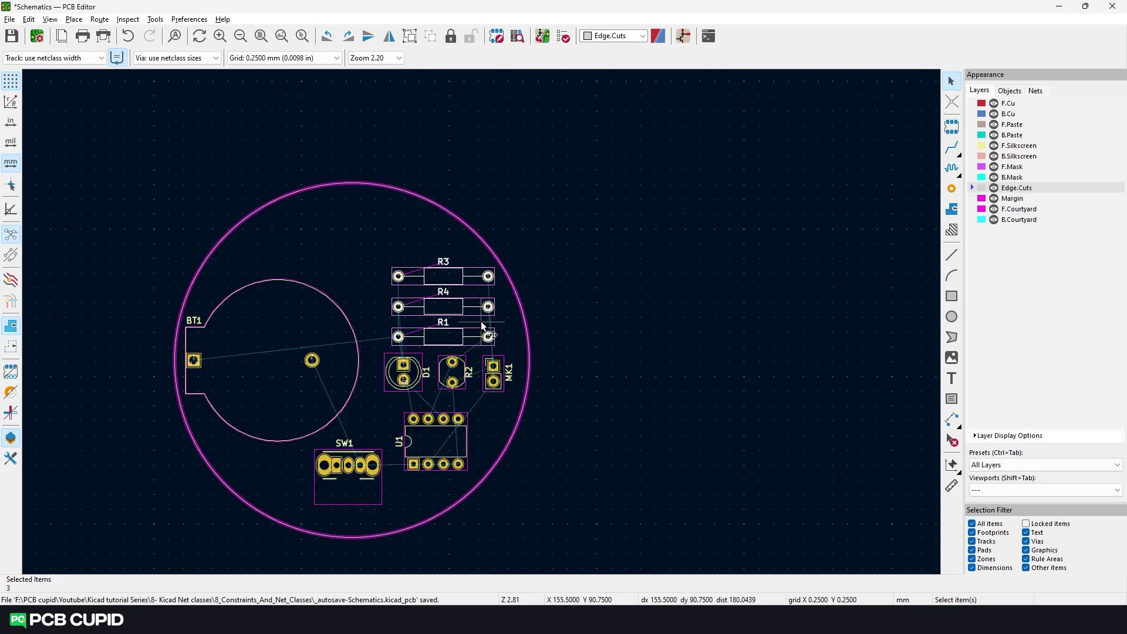
pyautogui.scroll(5, 481, 321)
pyautogui.rightClick(558, 177)
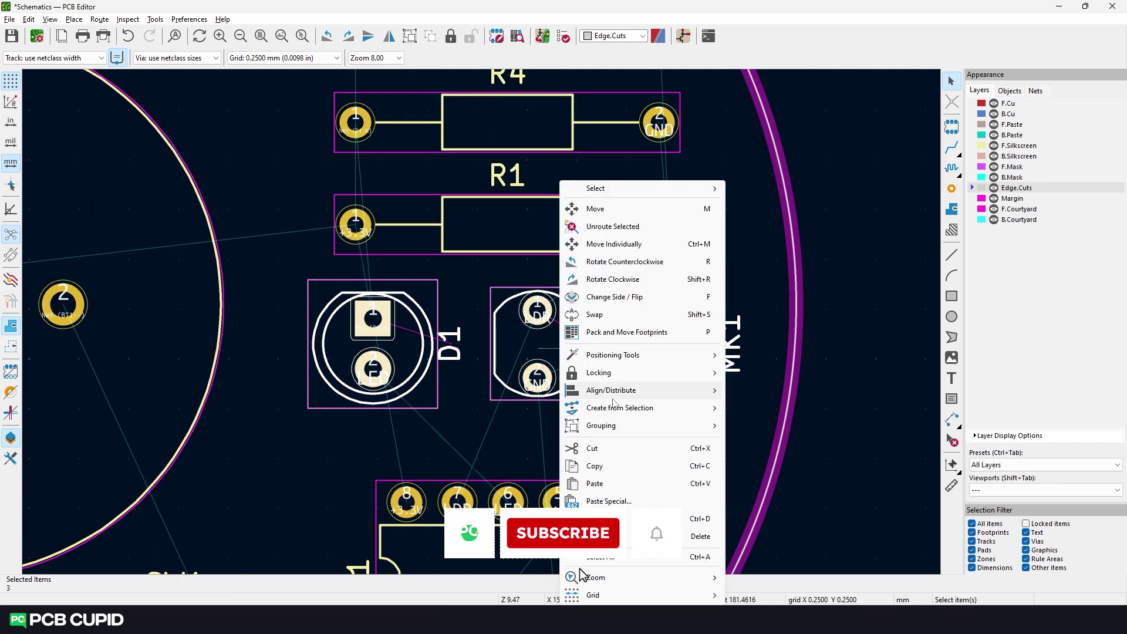
pyautogui.click(590, 209)
pyautogui.rightClick(535, 368)
pyautogui.moveTo(587, 389)
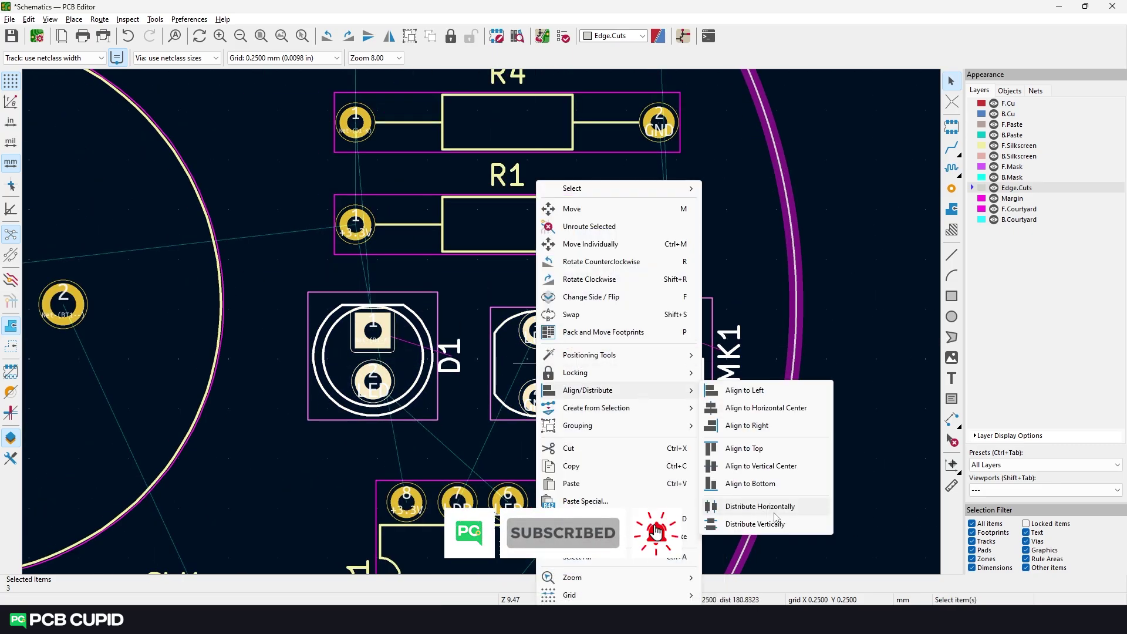
pyautogui.click(730, 504)
# Step: Nudge U1 and BT1 slightly right and SW1 slightly down
pyautogui.scroll(-3, 587, 363)
pyautogui.moveTo(493, 399); pyautogui.dragTo(500, 399)
pyautogui.moveTo(297, 276); pyautogui.dragTo(302, 277)
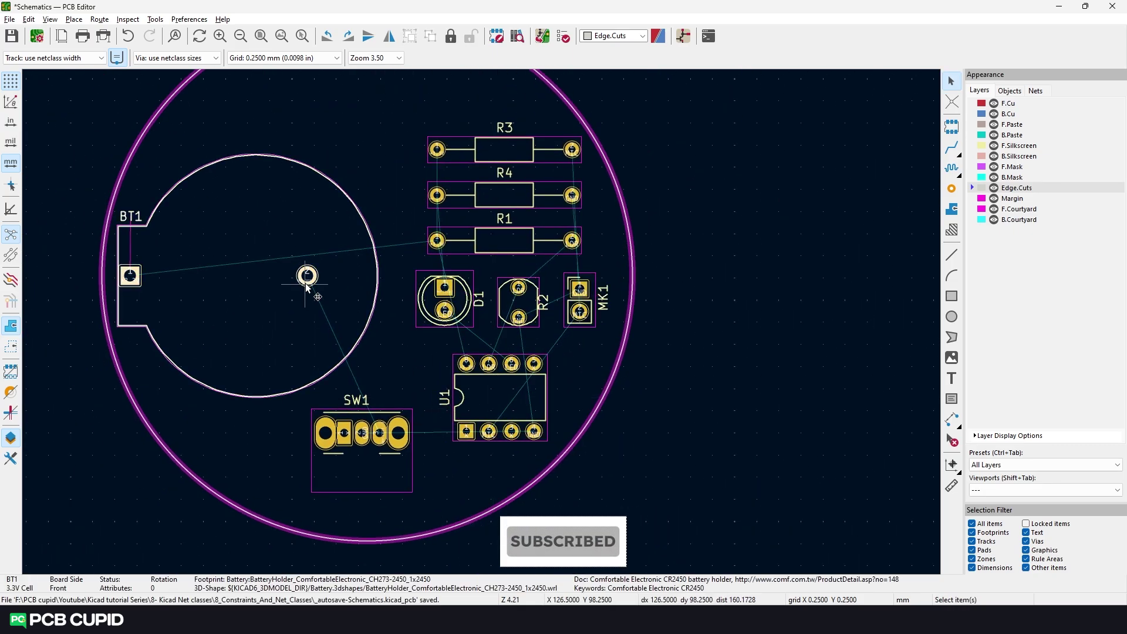
pyautogui.moveTo(376, 445); pyautogui.dragTo(376, 456)
pyautogui.scroll(-3, 645, 364)
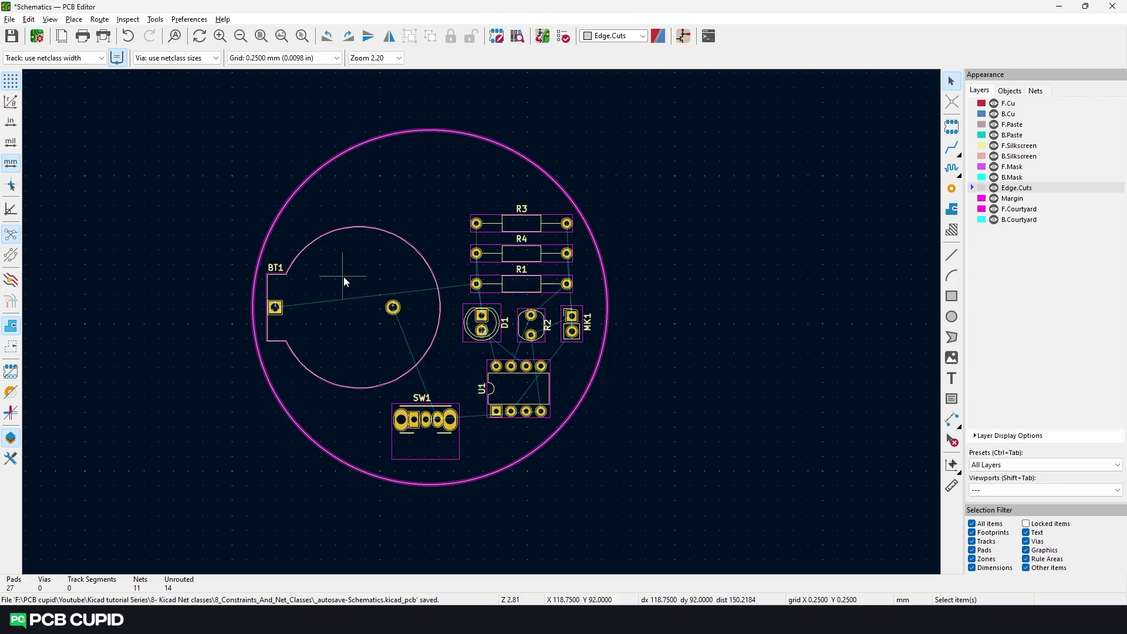
# Step: Open the 3D viewer with Alt+3 and rotate the round board to a top-down view
pyautogui.hotkey('alt', '3')
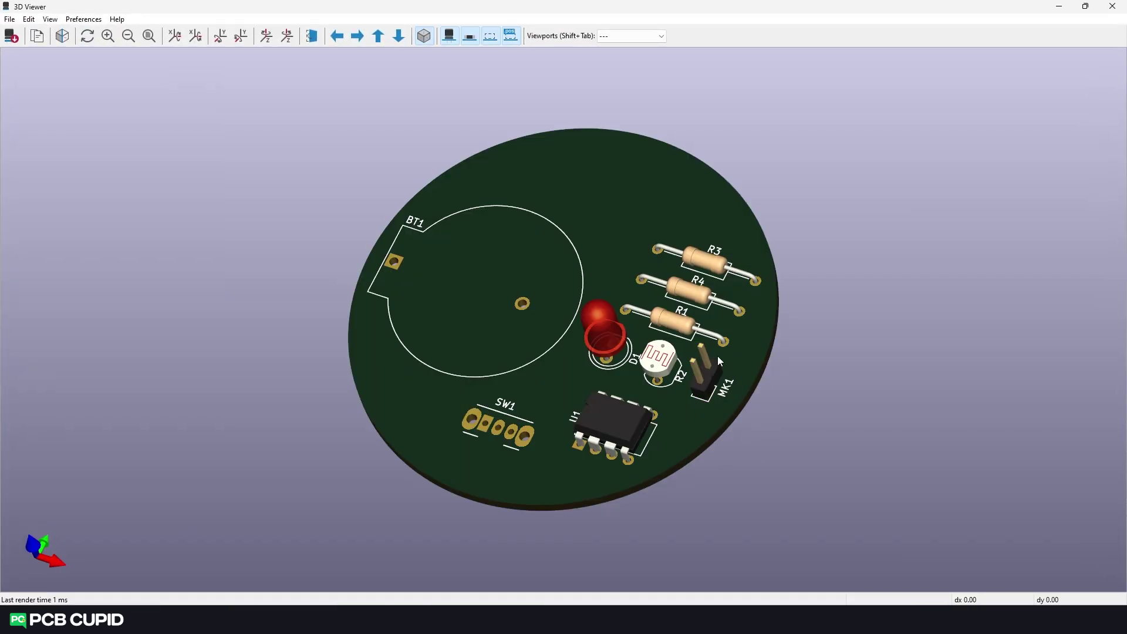
pyautogui.moveTo(681, 399); pyautogui.dragTo(459, 238)
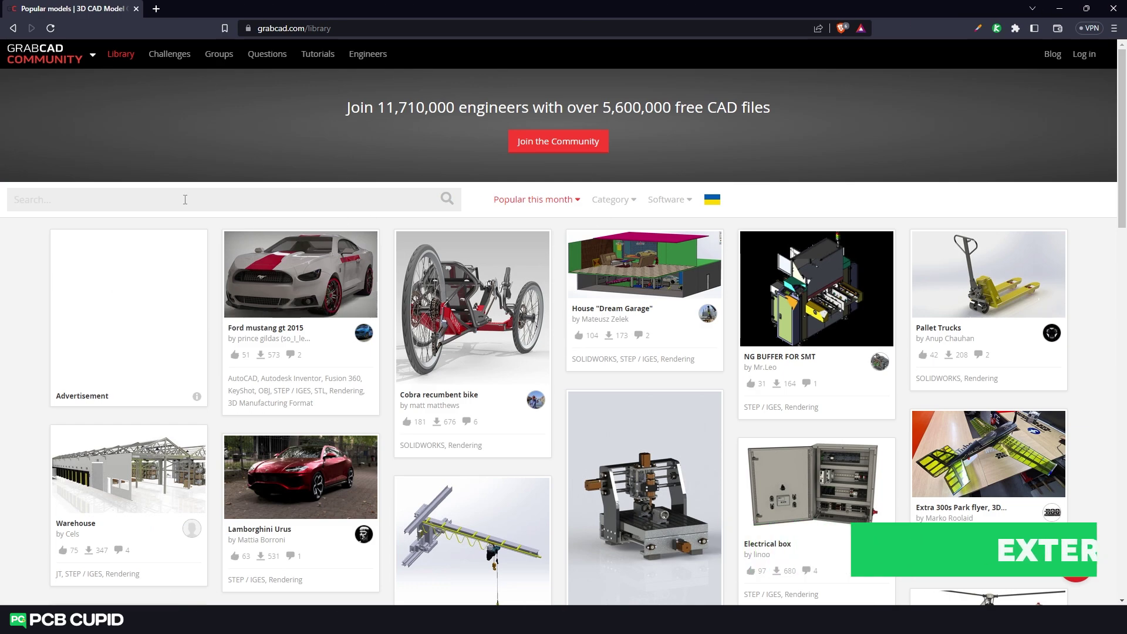
# Step: Search GrabCAD for 'cell holder cr2032' and open the KLS5-CR2032-01 model's file list
pyautogui.click(185, 200)
pyautogui.write('cell holder cr2032')
pyautogui.press('Return')
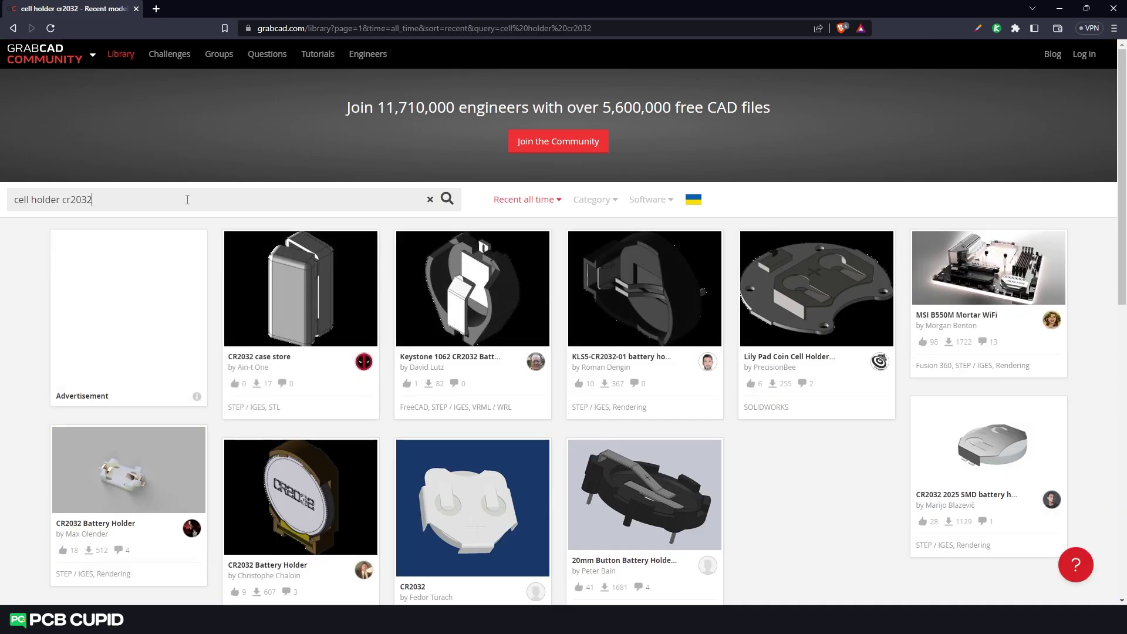
pyautogui.scroll(-2, 638, 181)
pyautogui.click(642, 179)
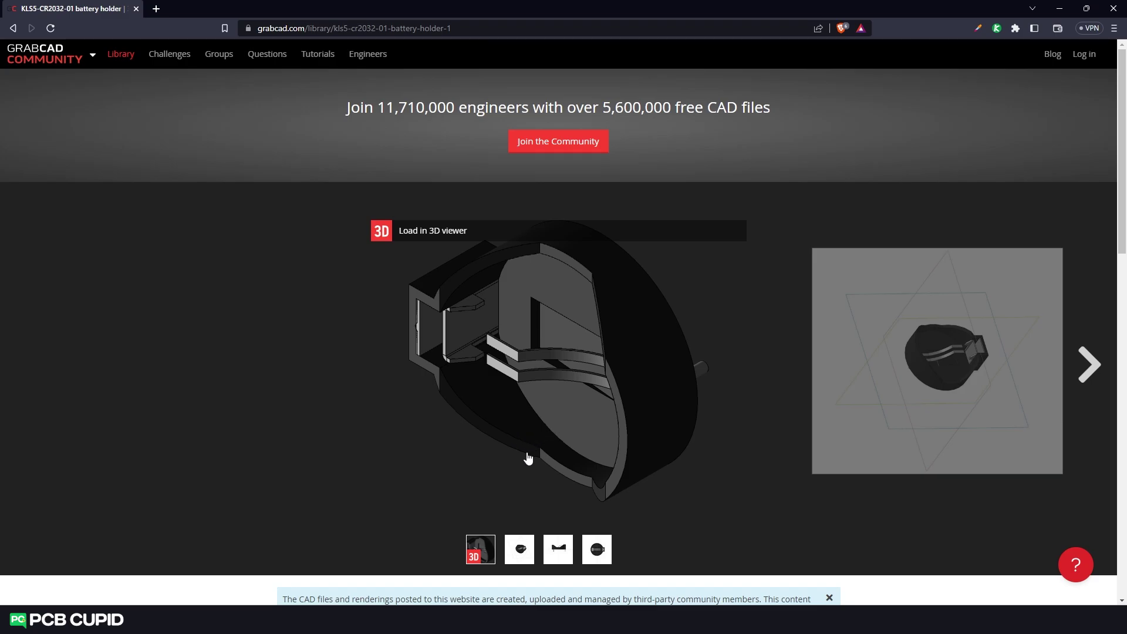
pyautogui.scroll(-7, 546, 423)
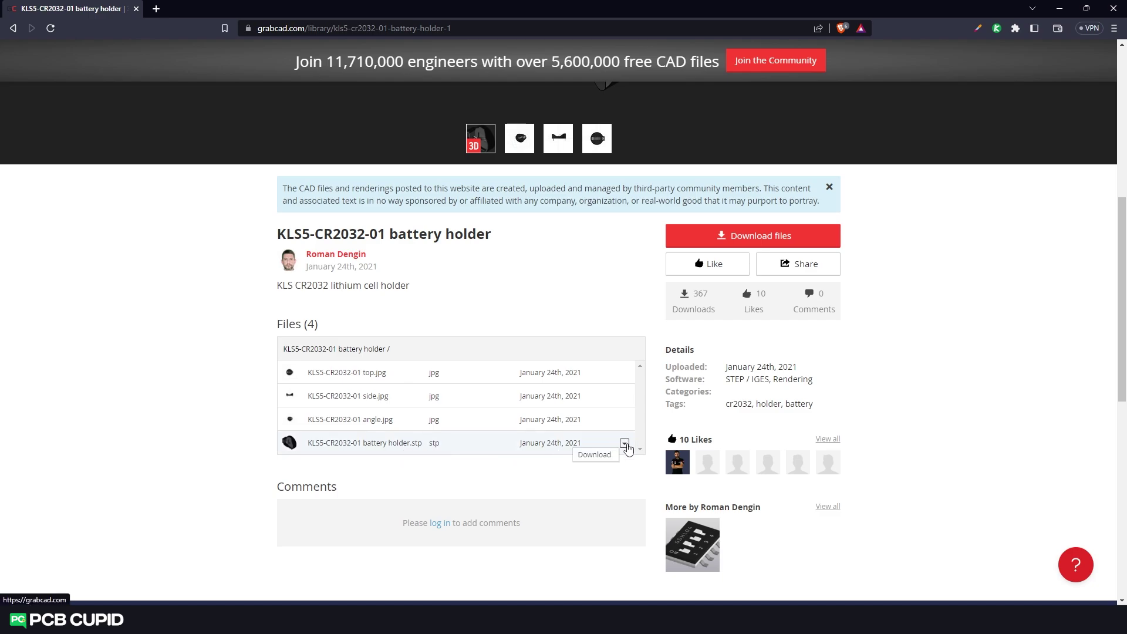
# Step: In BT1's 3D Models properties, delete the CR2450 model, add a row and browse for a file
pyautogui.click(1059, 8)
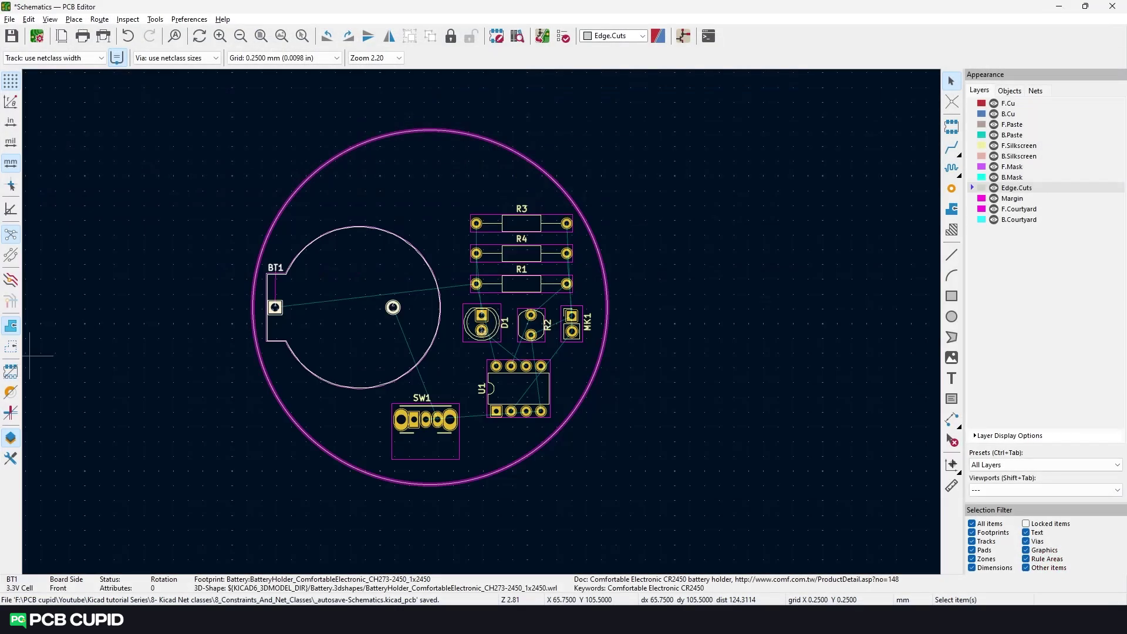
pyautogui.rightClick(362, 316)
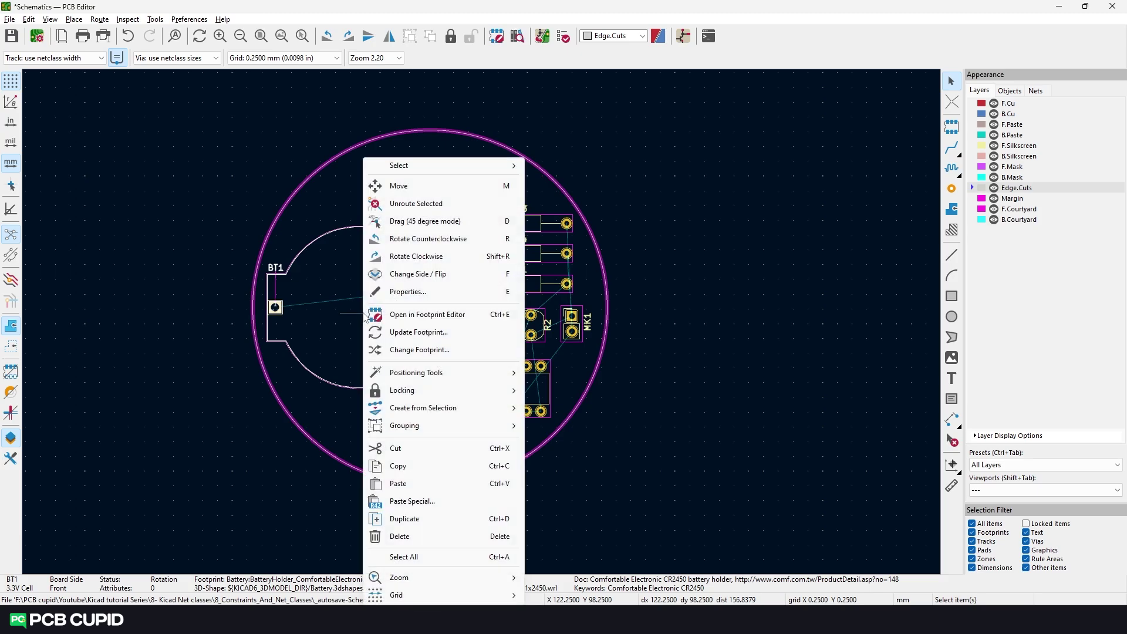
pyautogui.click(418, 292)
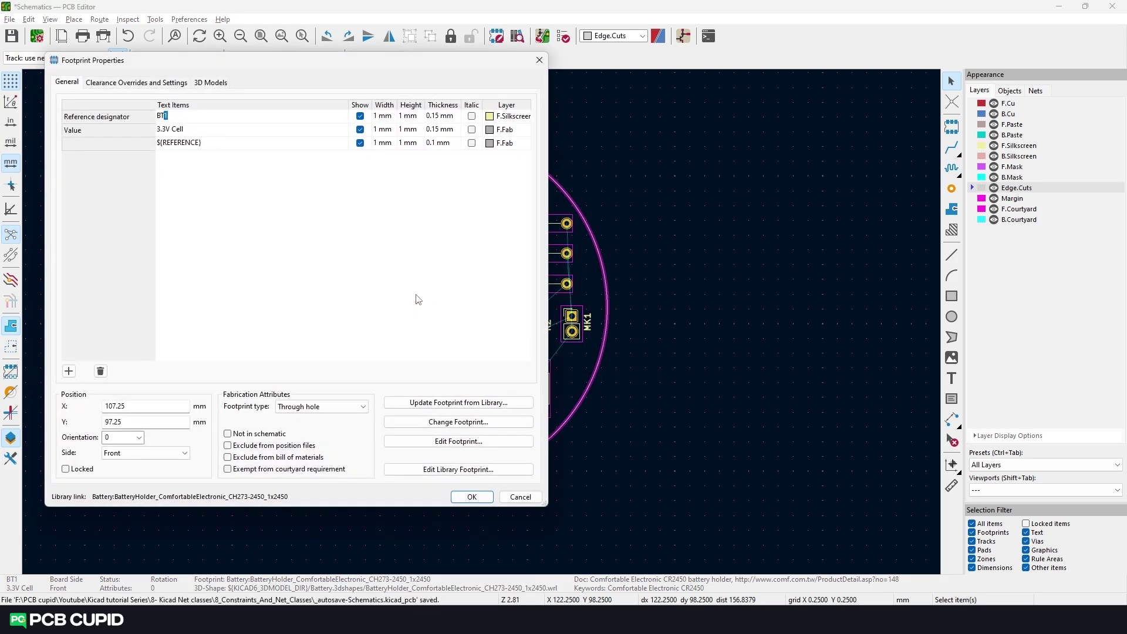
pyautogui.click(210, 85)
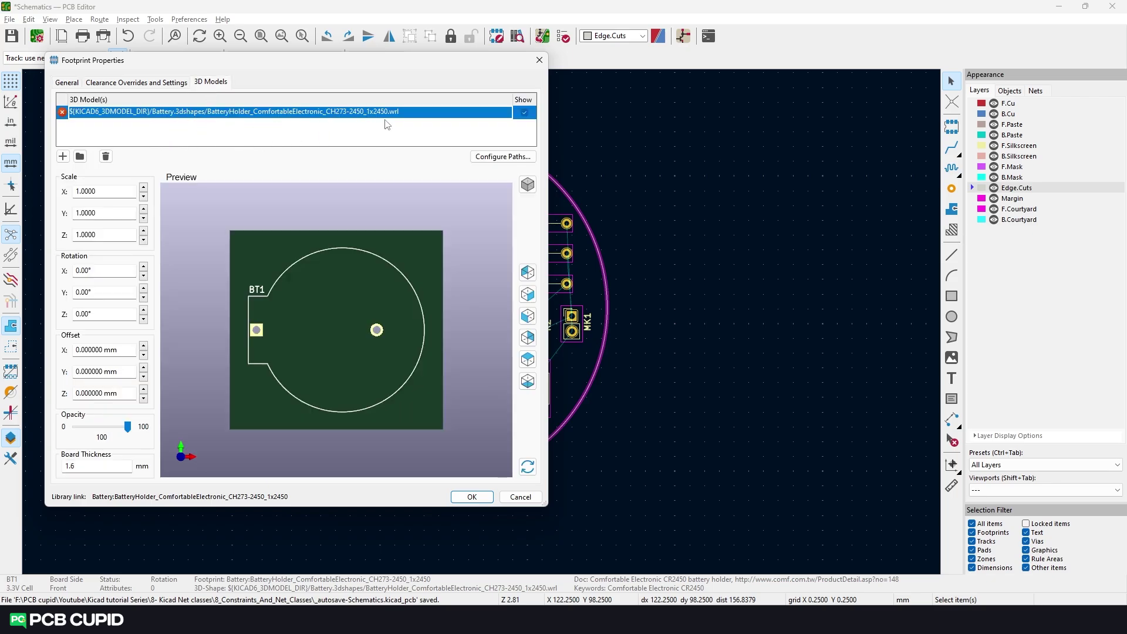
pyautogui.click(105, 159)
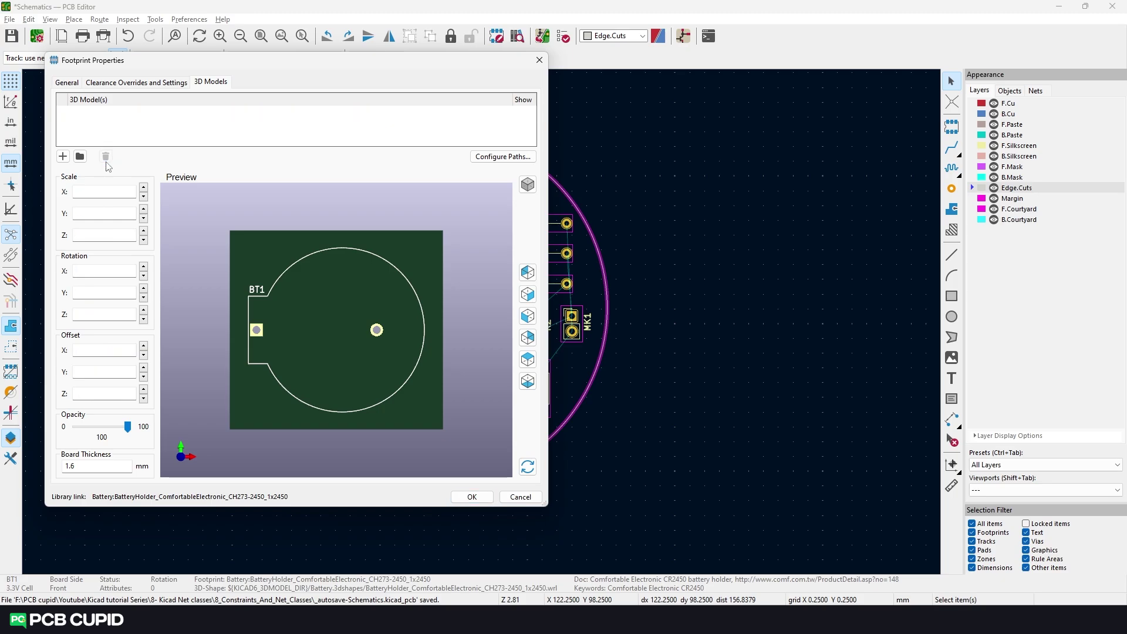
pyautogui.click(63, 158)
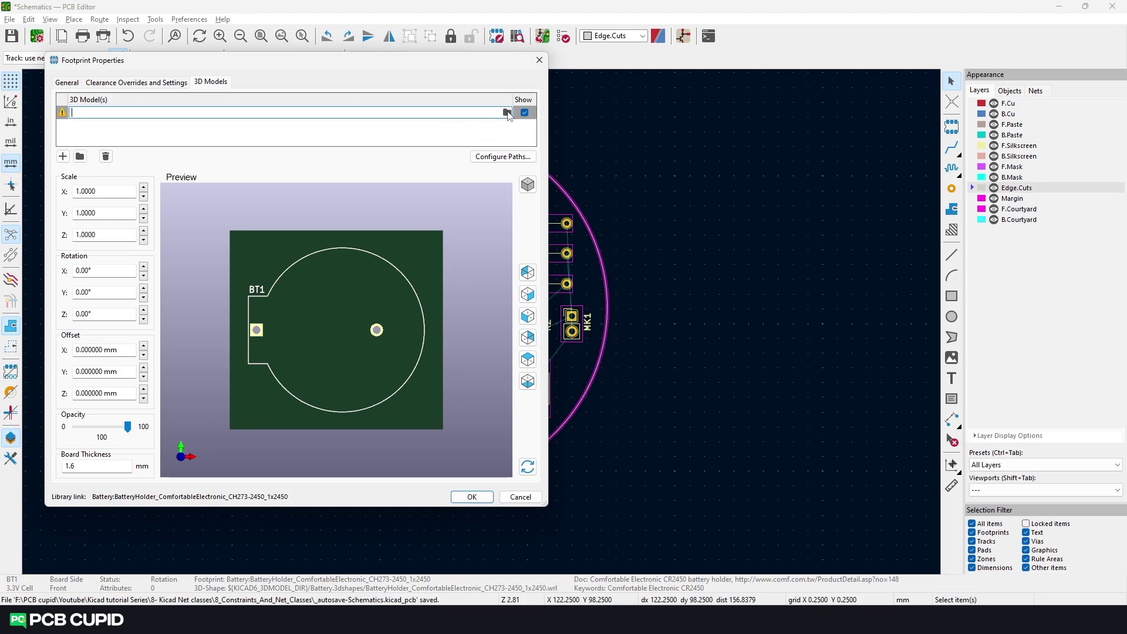
pyautogui.click(507, 113)
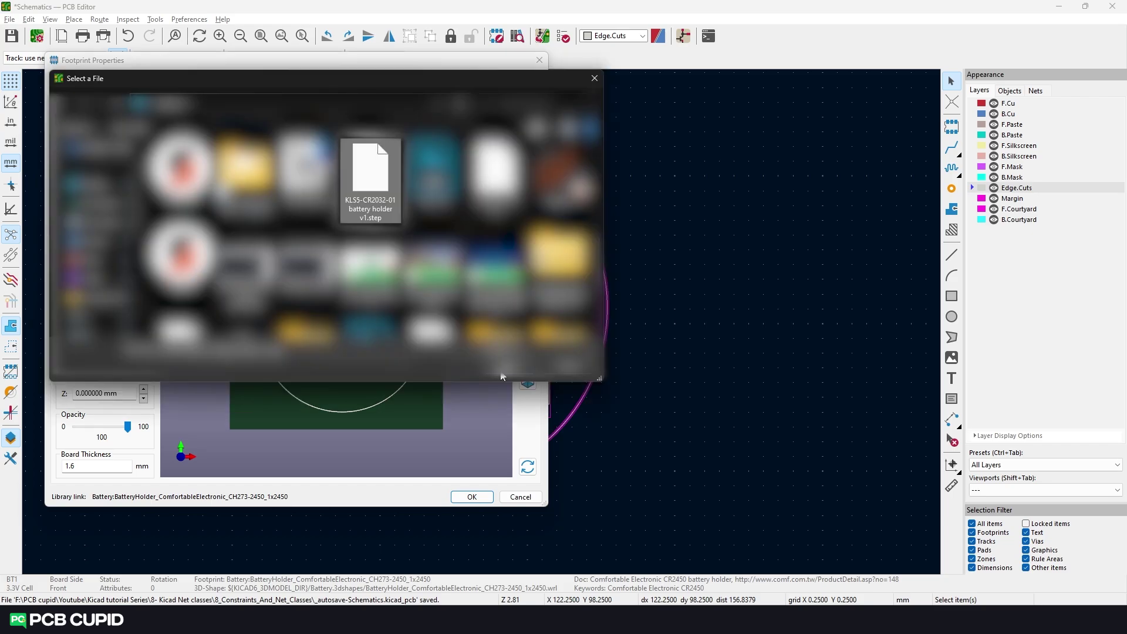
# Step: Assign the KLS5-CR2032-01 battery holder STEP file to BT1 with a 12 mm X offset, opacity back at 100
pyautogui.click(502, 376)
pyautogui.moveTo(267, 356); pyautogui.dragTo(309, 376)
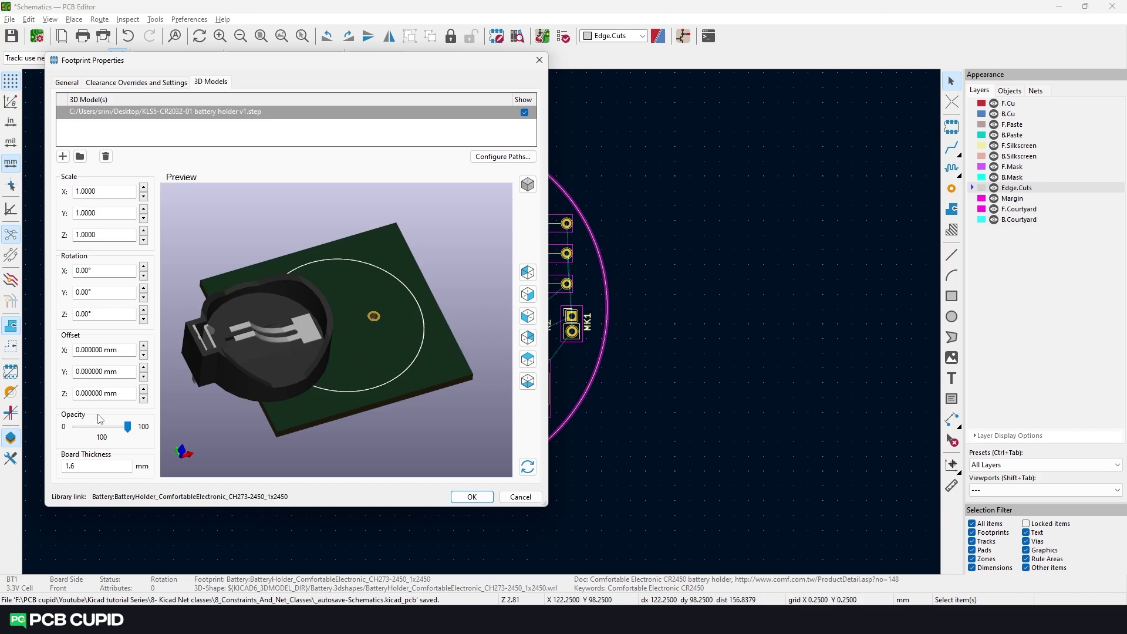
pyautogui.moveTo(128, 427)
pyautogui.mouseDown()
pyautogui.moveTo(101, 434)
pyautogui.moveTo(114, 429)
pyautogui.mouseUp()
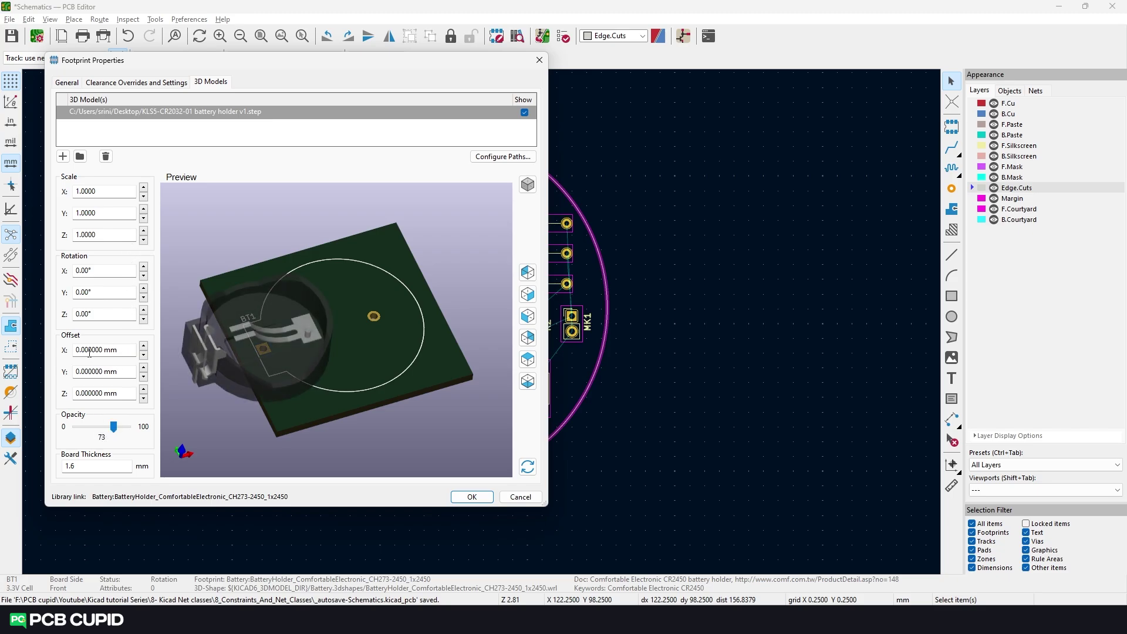
pyautogui.click(143, 346)
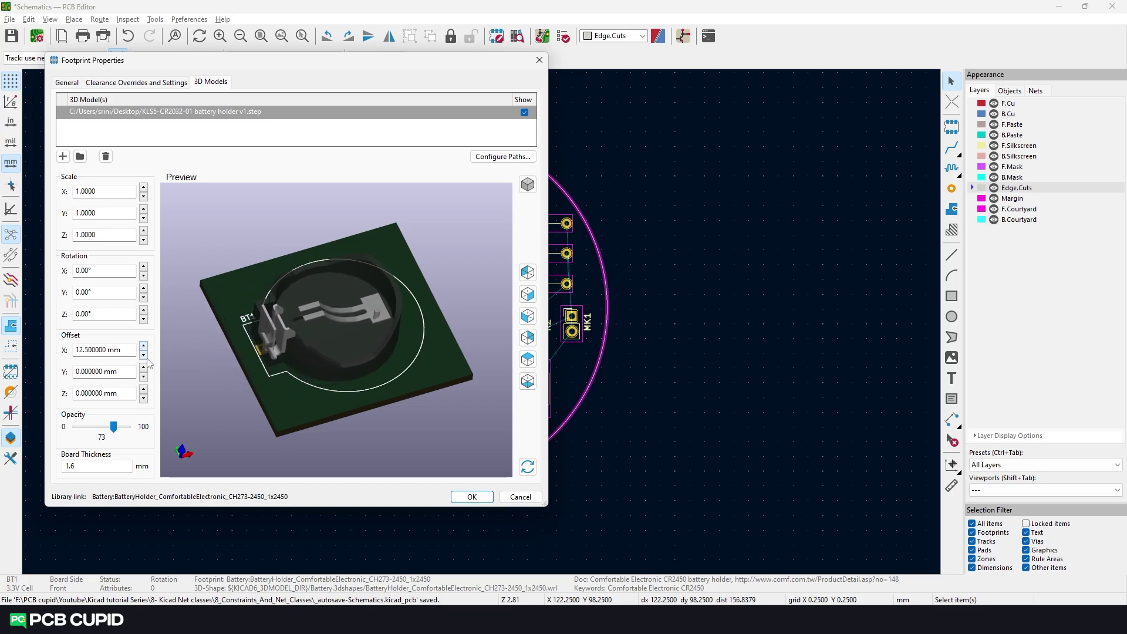
pyautogui.moveTo(352, 263); pyautogui.dragTo(212, 340)
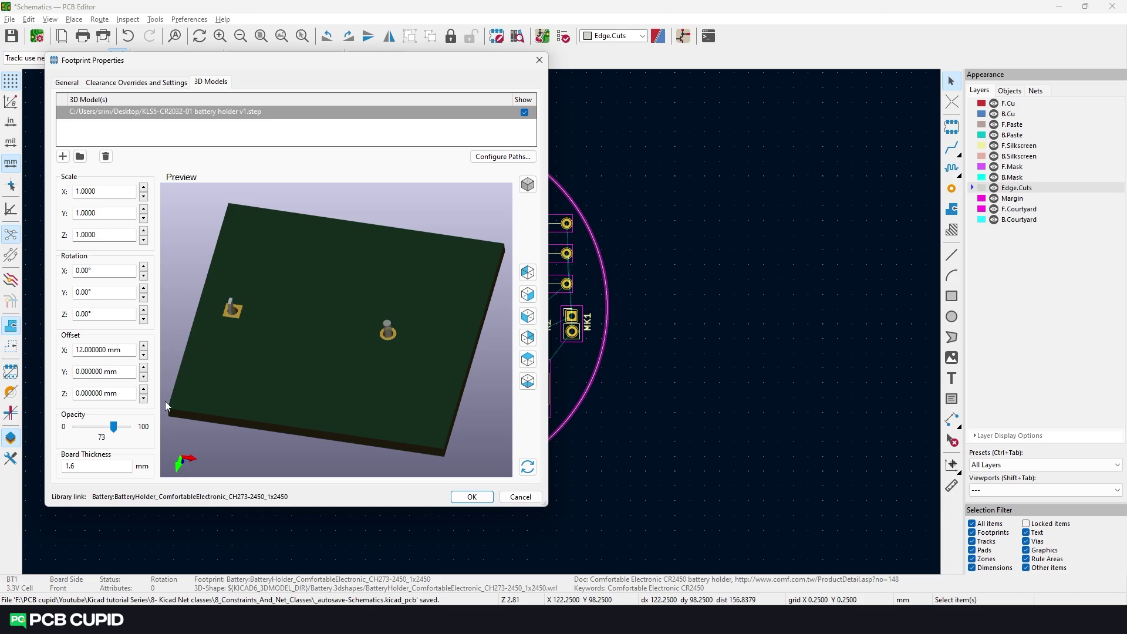
pyautogui.moveTo(119, 429); pyautogui.dragTo(128, 429)
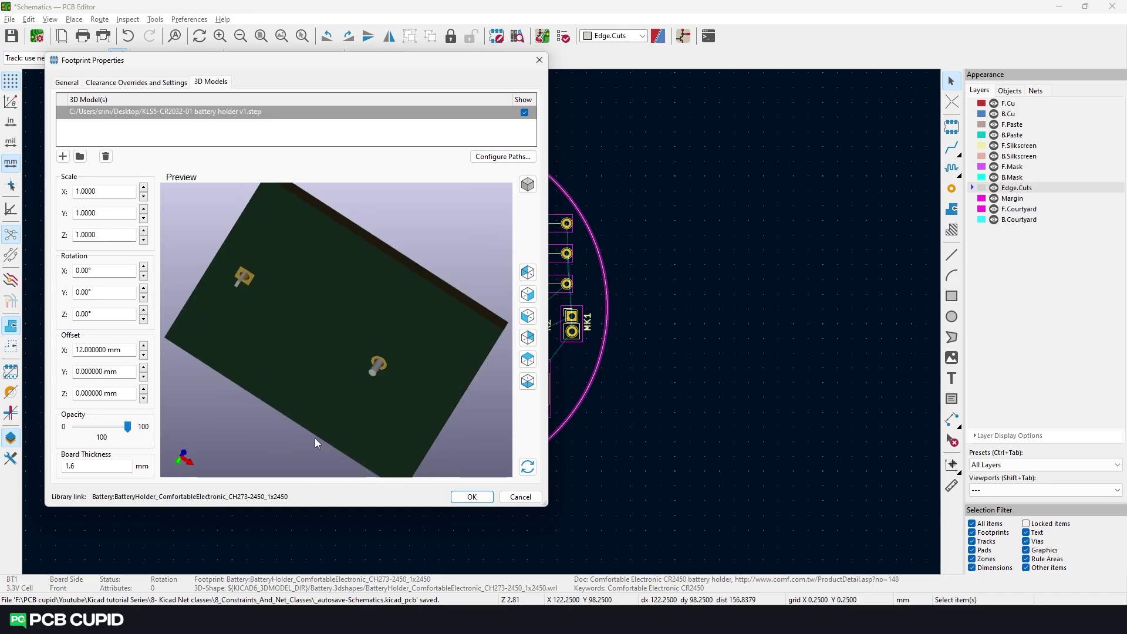
pyautogui.moveTo(305, 462); pyautogui.dragTo(259, 388)
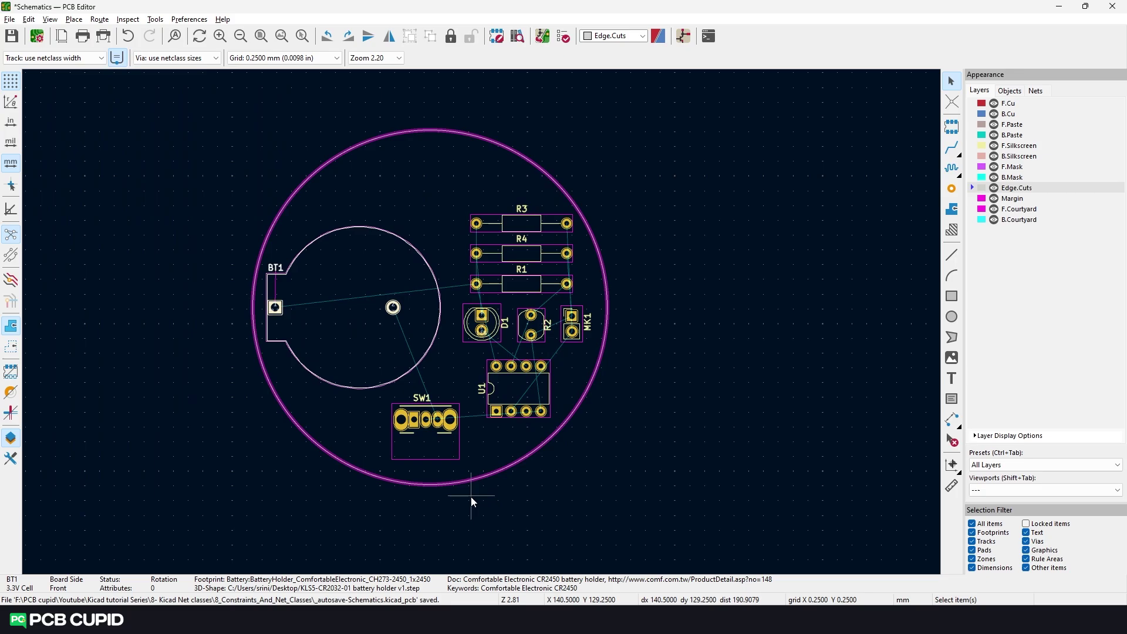
# Step: Apply the model settings and view the board in the 3D Viewer, orbiting to the battery holder
pyautogui.click(471, 497)
pyautogui.hotkey('alt', '3')
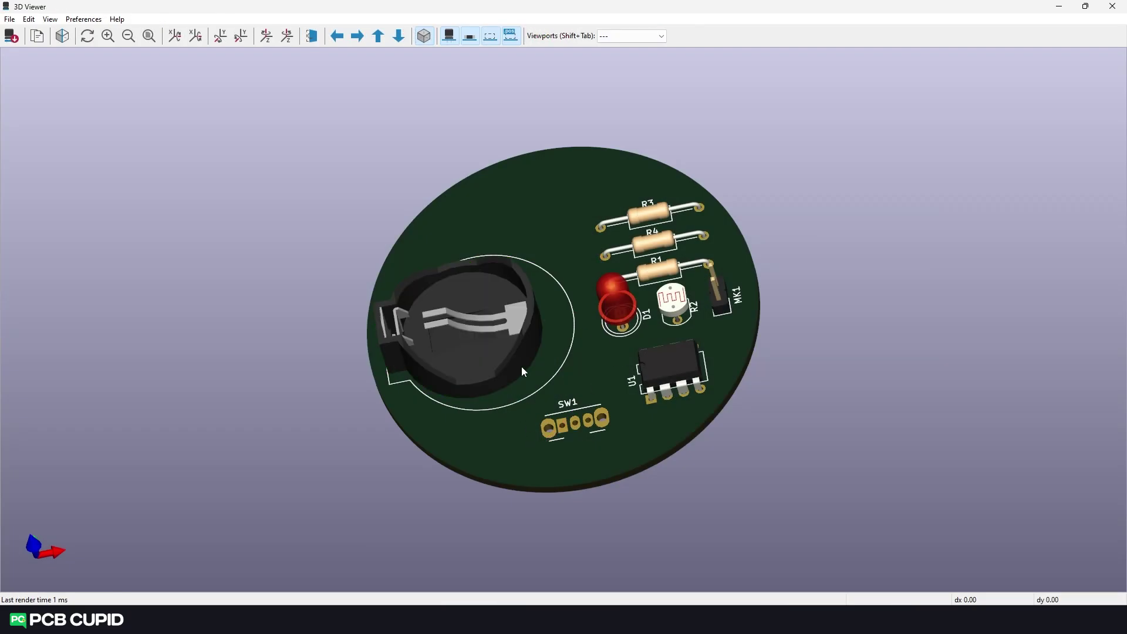
pyautogui.moveTo(514, 385); pyautogui.dragTo(520, 417)
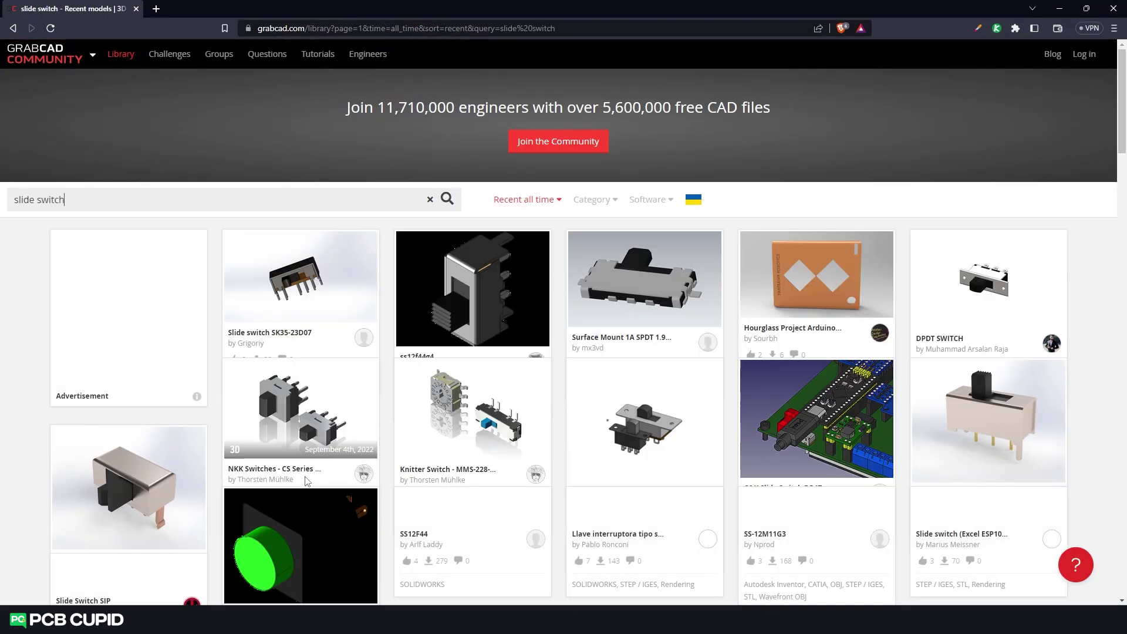
# Step: Check the ss12f44g4 slide switch model and tilt the board to inspect both new bodies
pyautogui.click(447, 339)
pyautogui.scroll(-10, 447, 339)
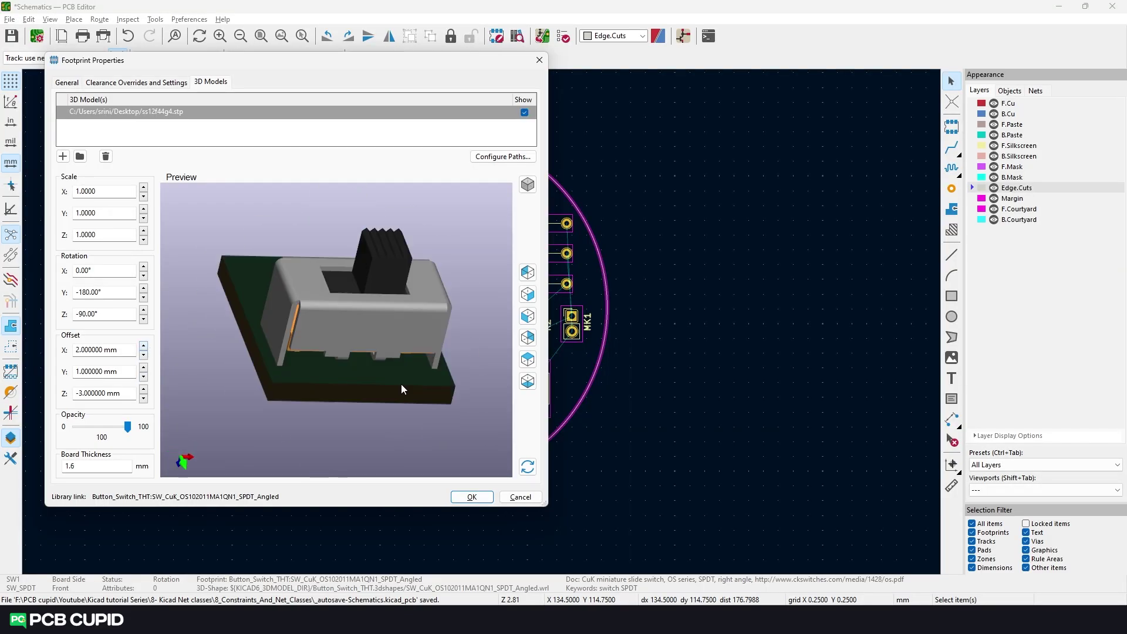
pyautogui.moveTo(400, 384); pyautogui.dragTo(343, 382)
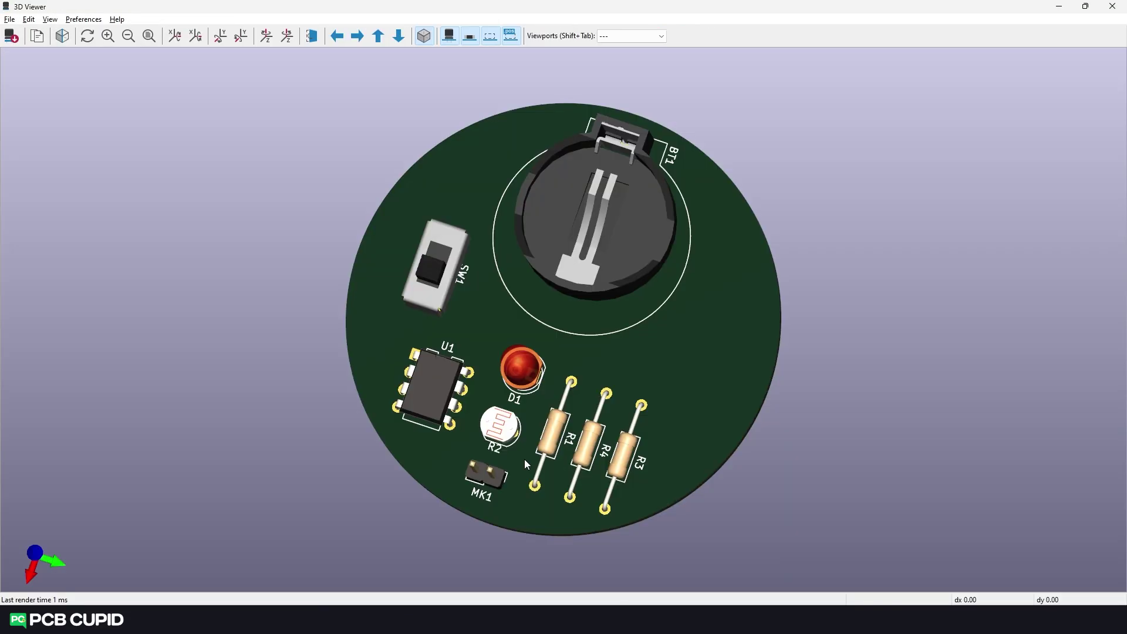
pyautogui.scroll(-3, 431, 389)
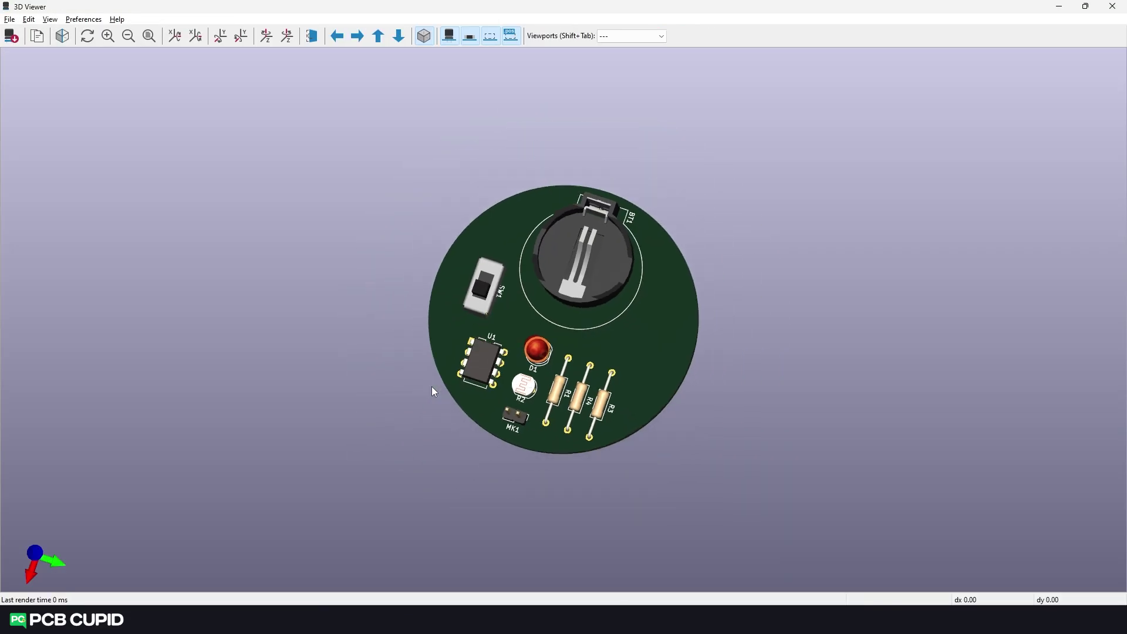
pyautogui.moveTo(646, 399); pyautogui.dragTo(608, 371)
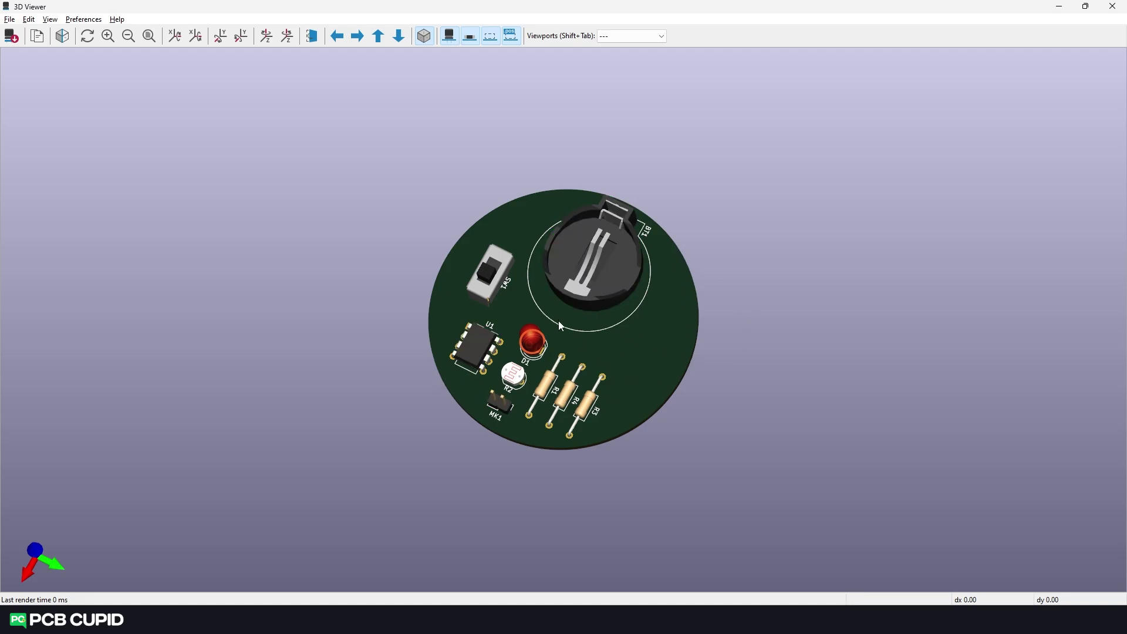
pyautogui.scroll(2, 558, 319)
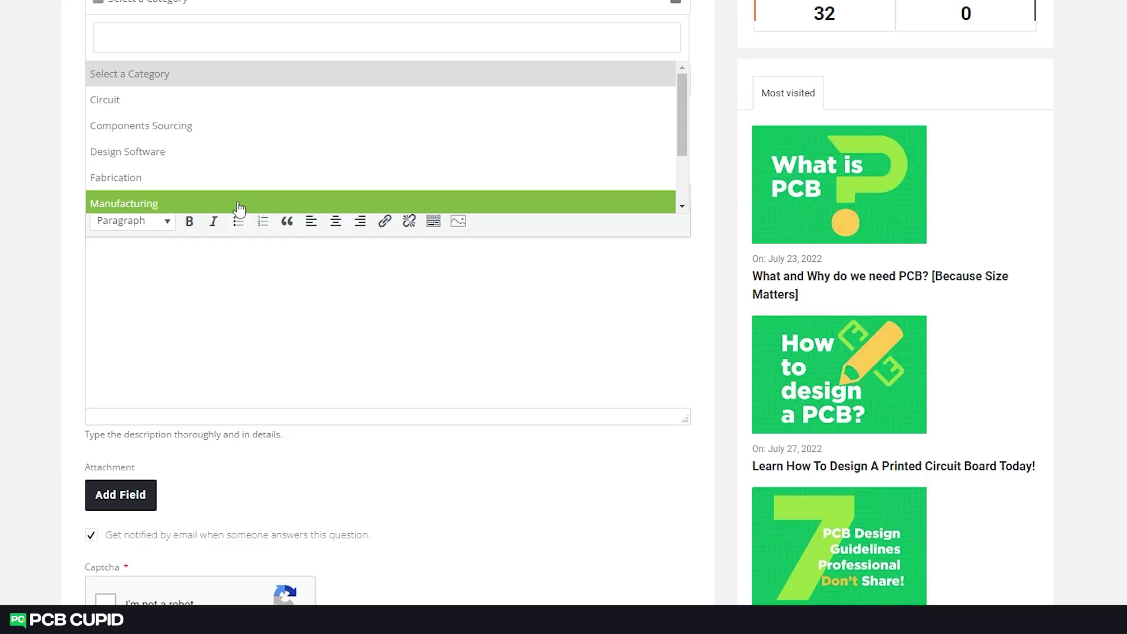
# Step: Choose the Design Software category and add the tags kicad, pcb layout and cricuit
pyautogui.scroll(3, 238, 211)
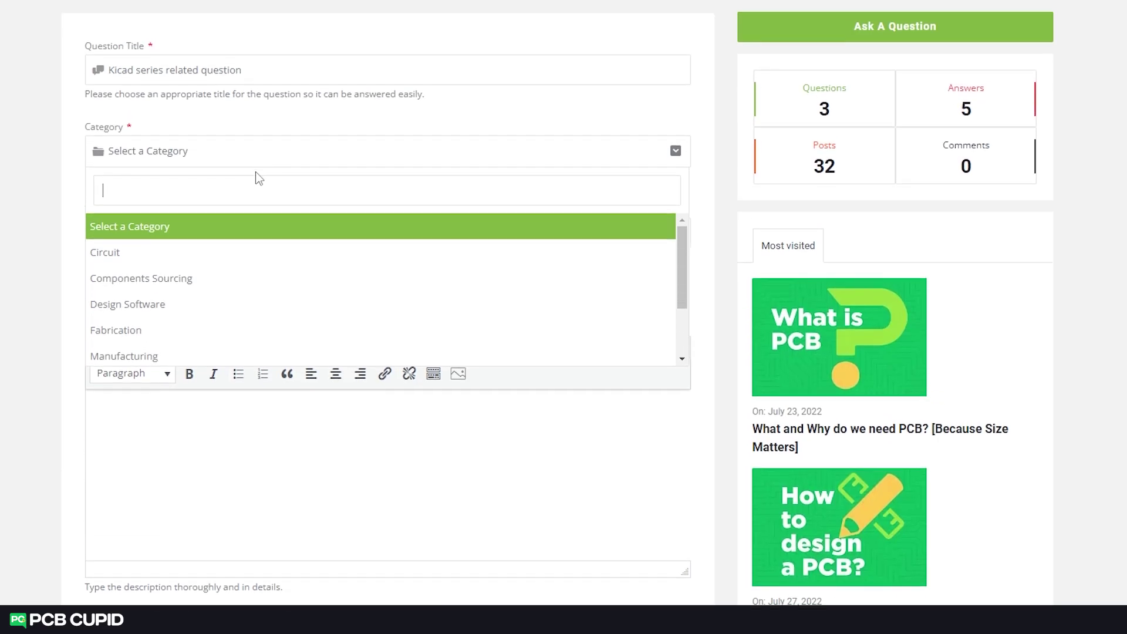
pyautogui.click(171, 309)
pyautogui.click(191, 234)
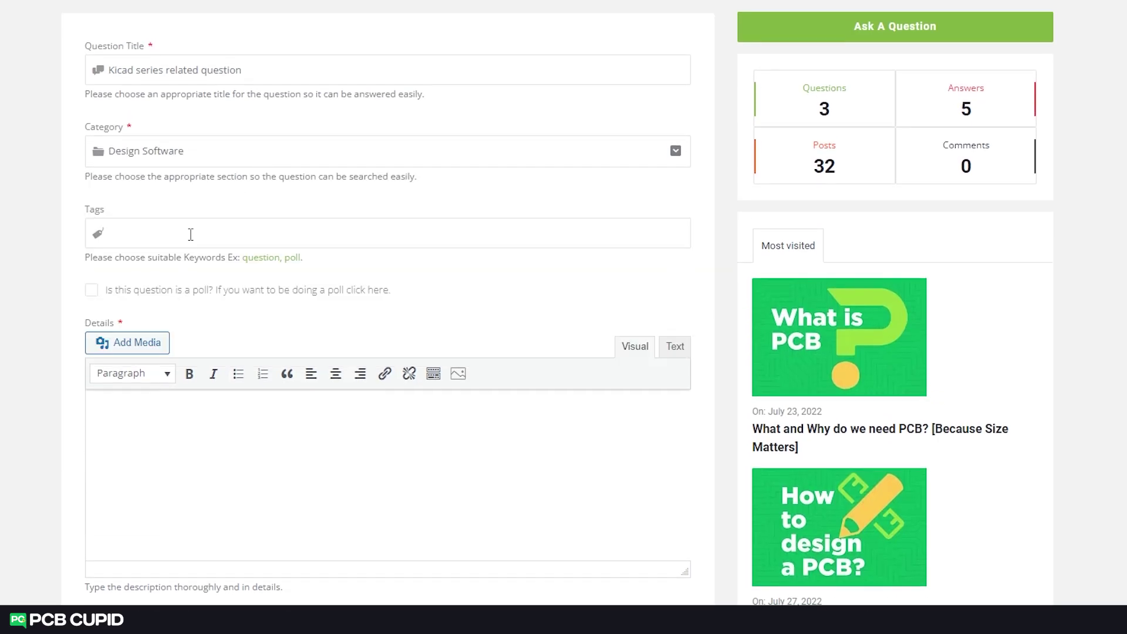
pyautogui.write('kicad')
pyautogui.press('Return')
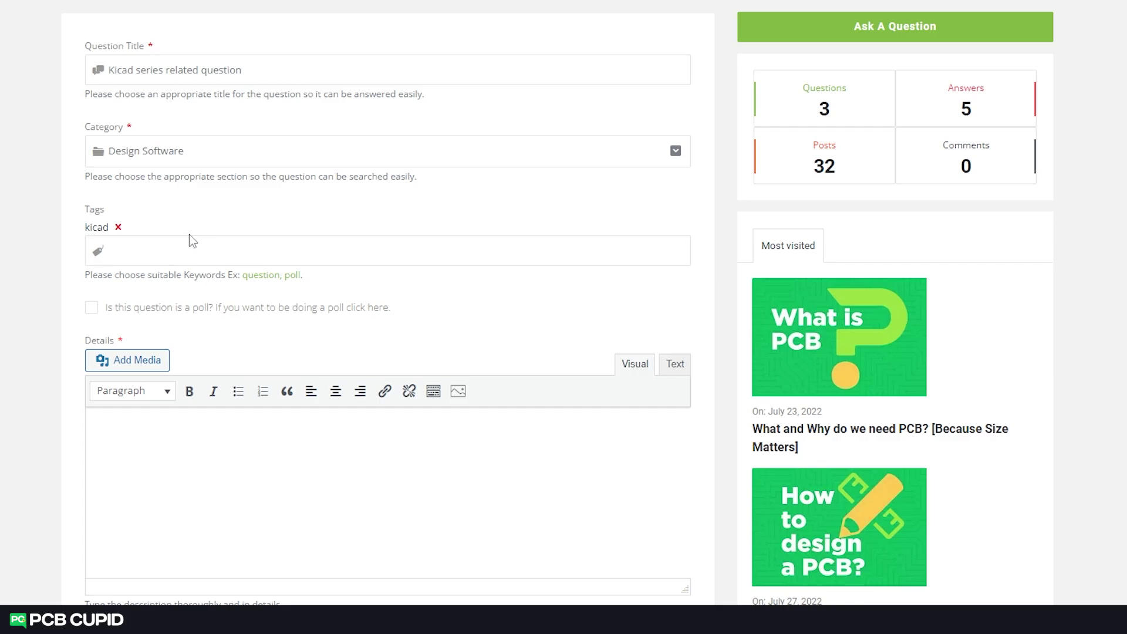
pyautogui.write('pcb layout')
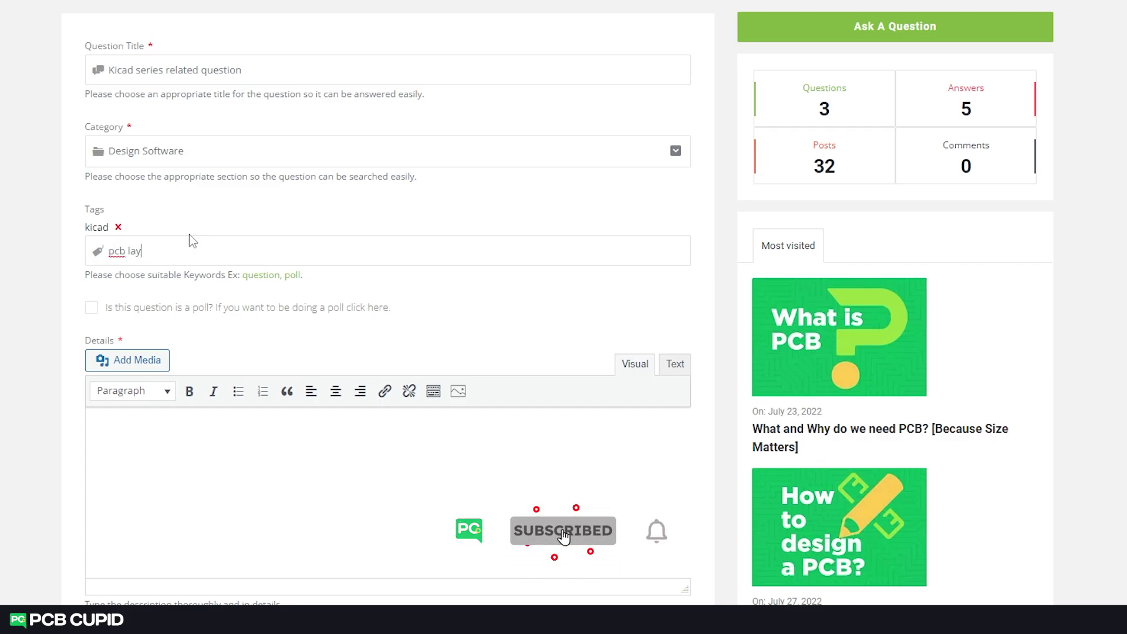
pyautogui.press('Return')
pyautogui.write('cricuit')
pyautogui.press('Return')
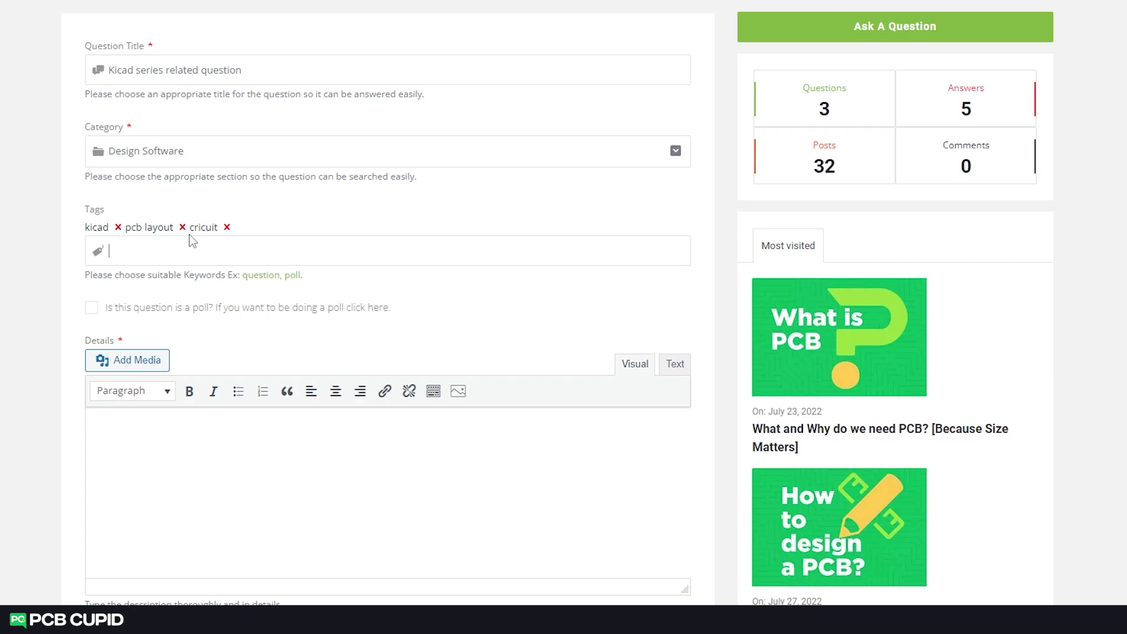